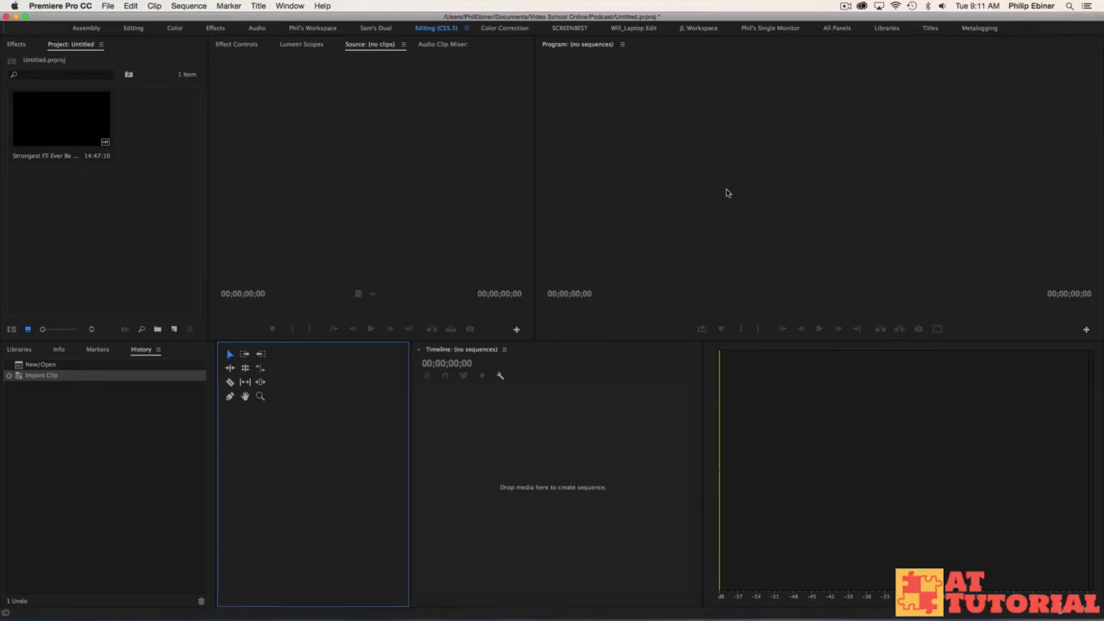
Step: Compare the current Premiere layout against the reference screenshot in Preview
{"action": "key", "text": "super+Tab"}
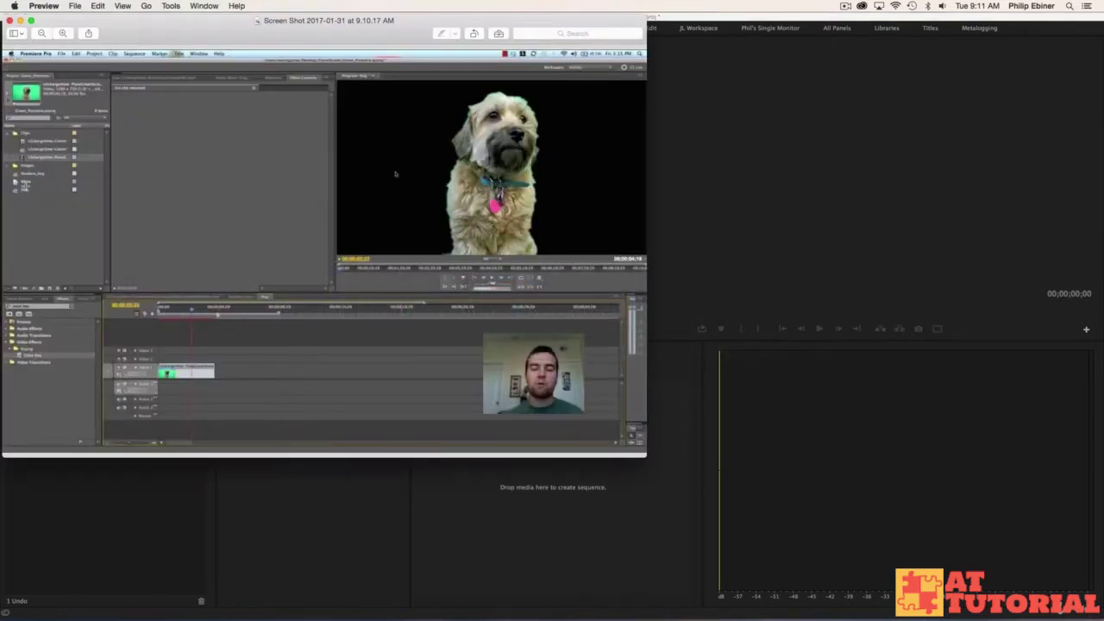
{"action": "left_click", "coordinate": [811, 221]}
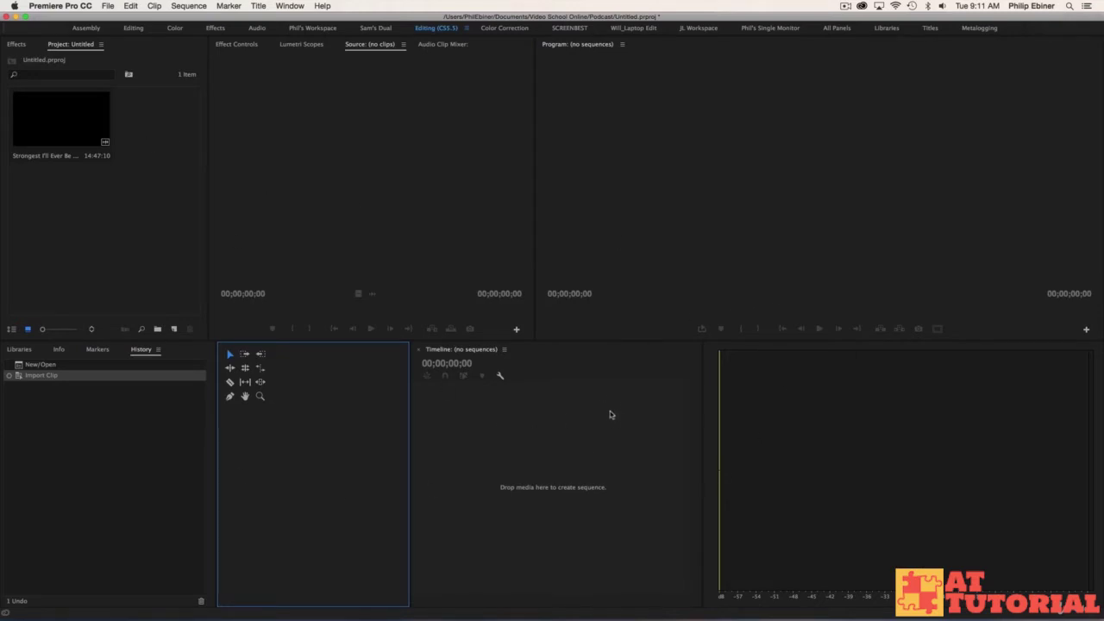
{"action": "key", "text": "super+Tab"}
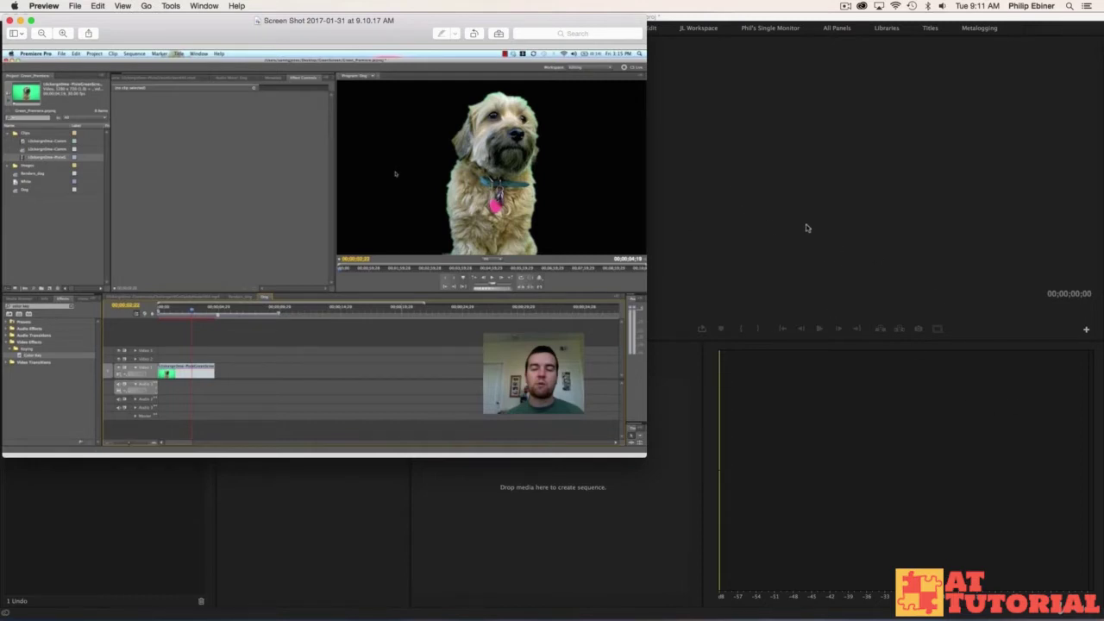
{"action": "left_click", "coordinate": [946, 176]}
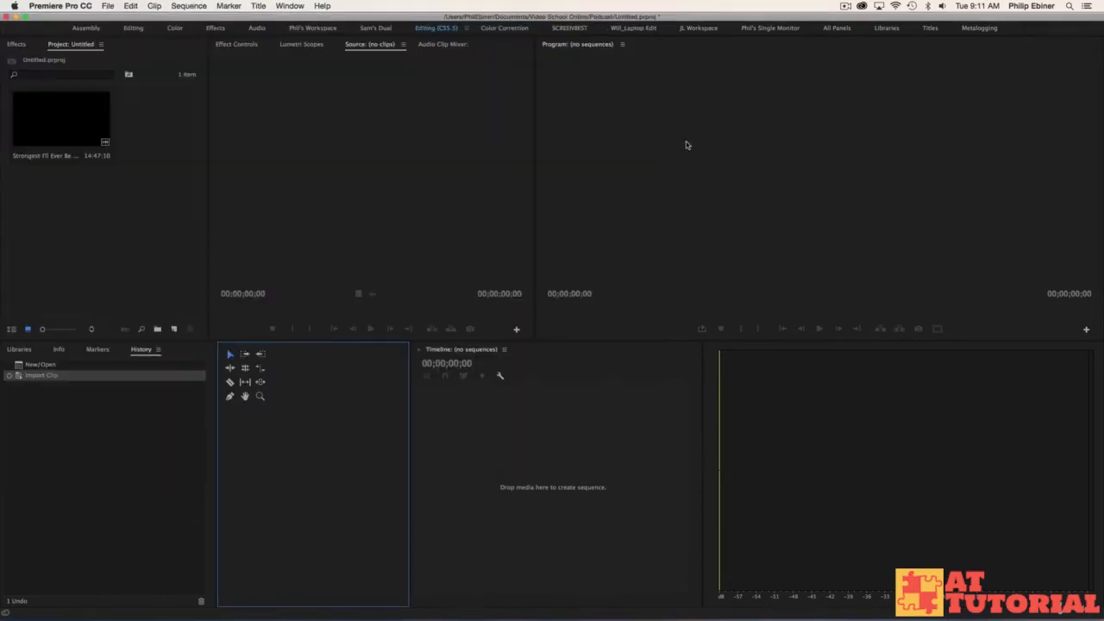
{"action": "left_click", "coordinate": [86, 5]}
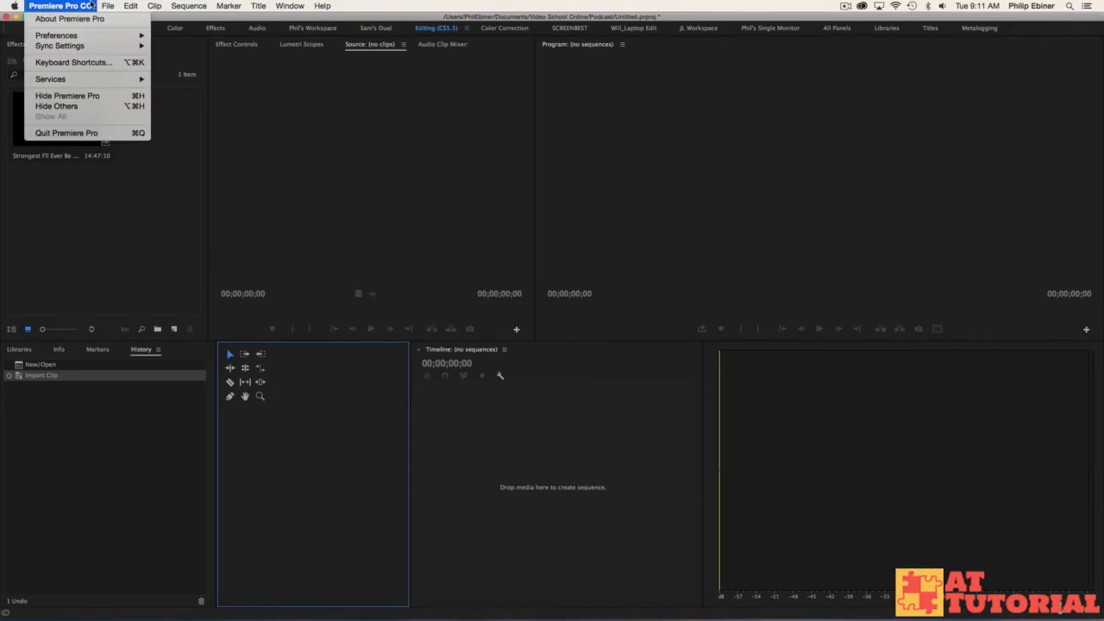
{"action": "mouse_move", "coordinate": [86, 35]}
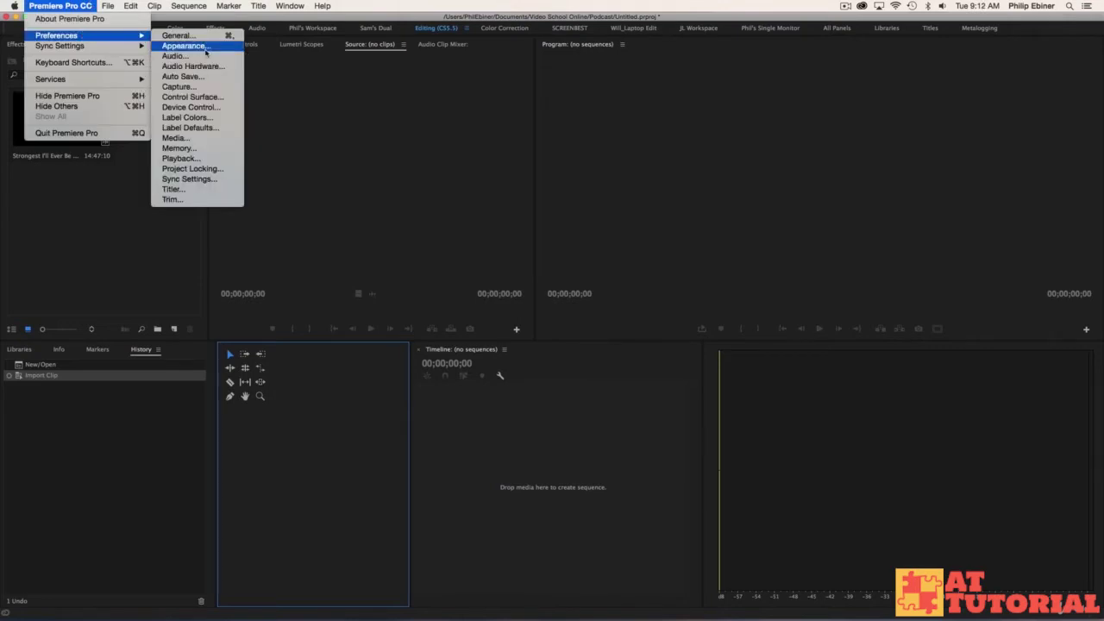
{"action": "left_click", "coordinate": [657, 183]}
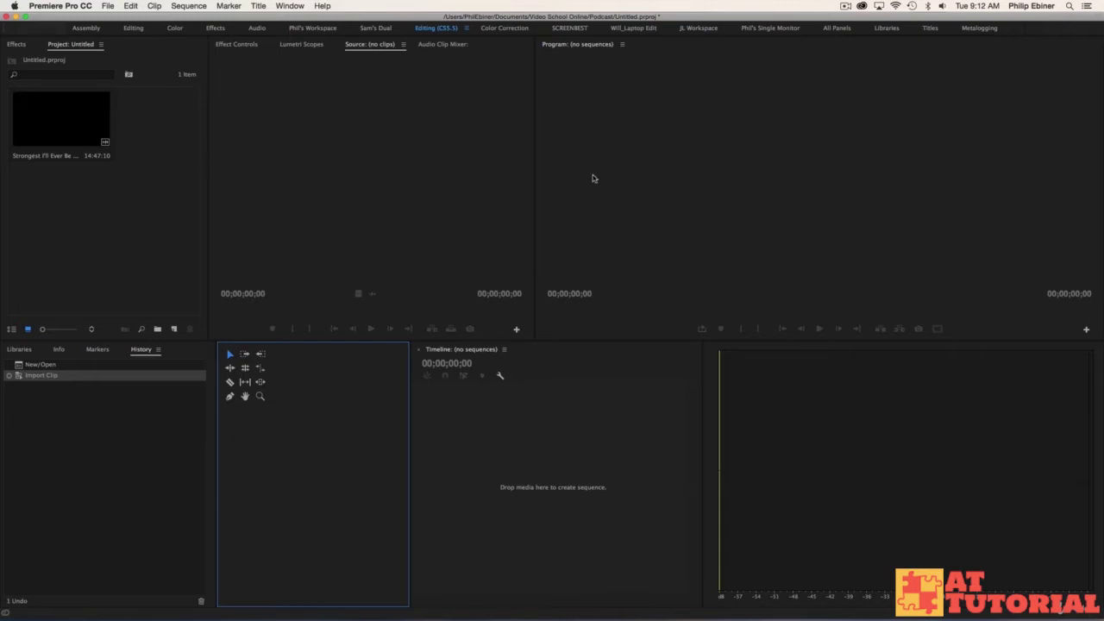
{"action": "key", "text": "super+Tab"}
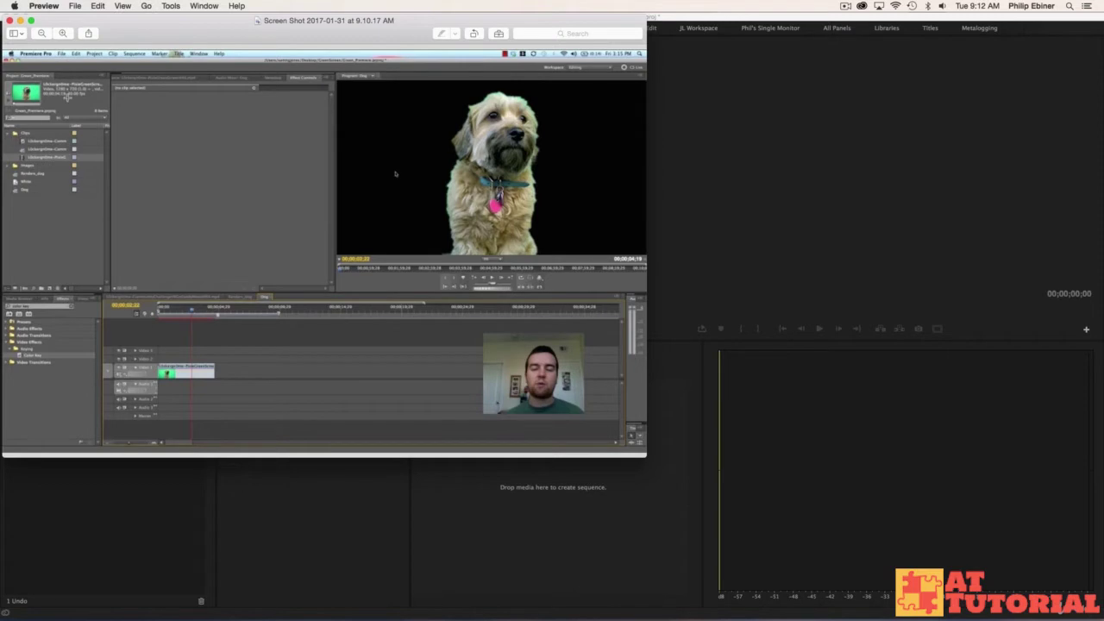
{"action": "left_click", "coordinate": [768, 140]}
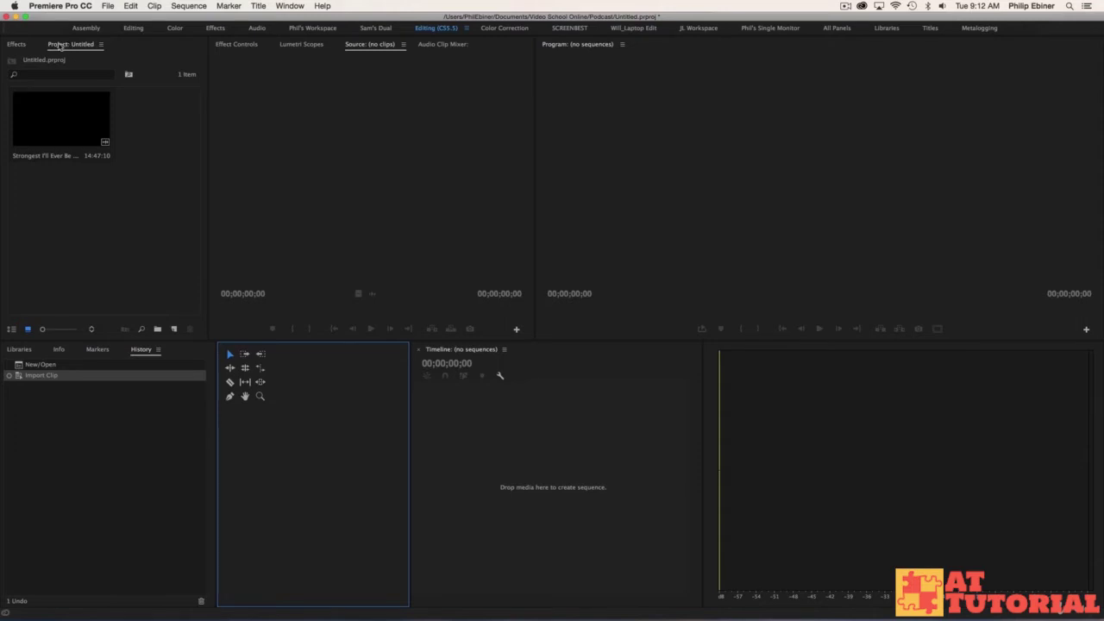
Step: Move the Project tab ahead of Effects and leave the Project panel showing
{"action": "left_click_drag", "start_coordinate": [57, 49], "coordinate": [12, 49]}
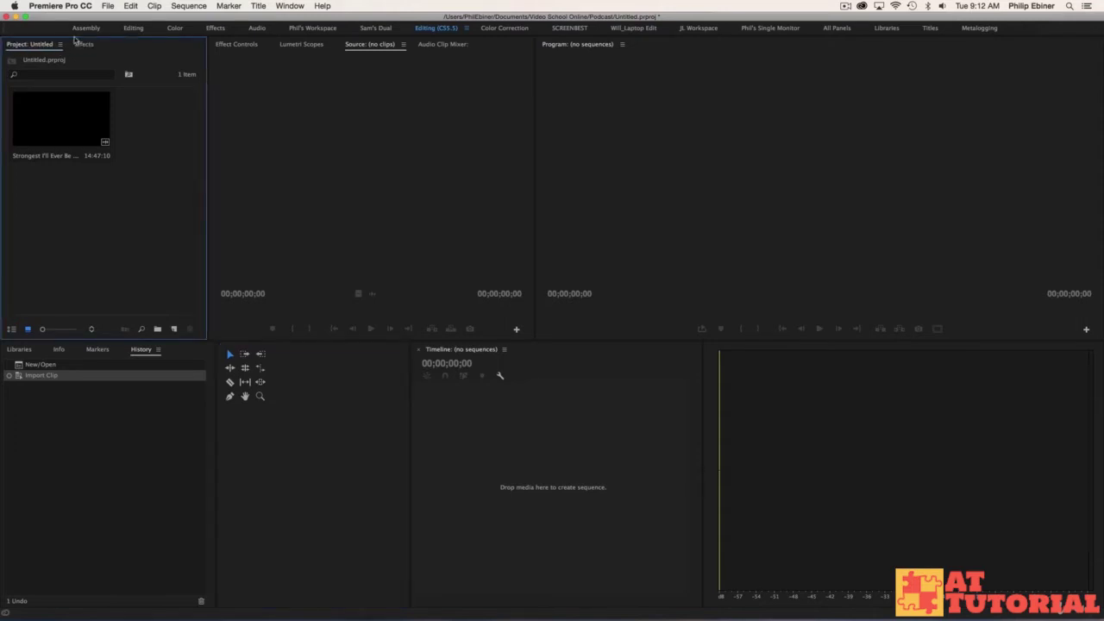
{"action": "left_click", "coordinate": [82, 44]}
{"action": "left_click", "coordinate": [37, 48]}
{"action": "left_click", "coordinate": [82, 46]}
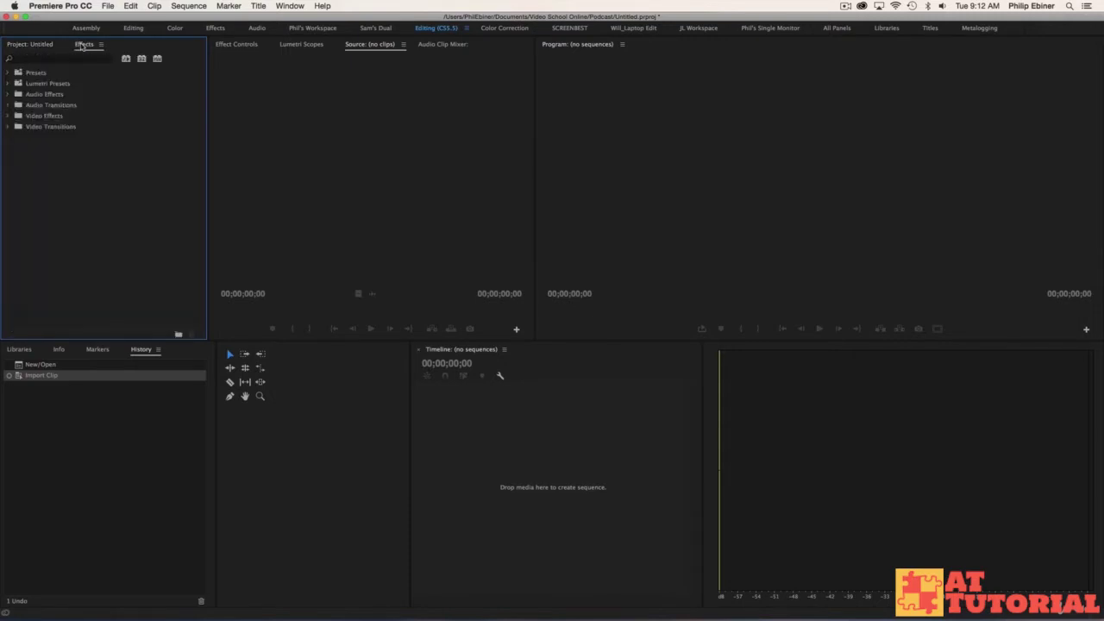
{"action": "left_click", "coordinate": [41, 48]}
{"action": "left_click", "coordinate": [75, 47]}
{"action": "left_click", "coordinate": [32, 44]}
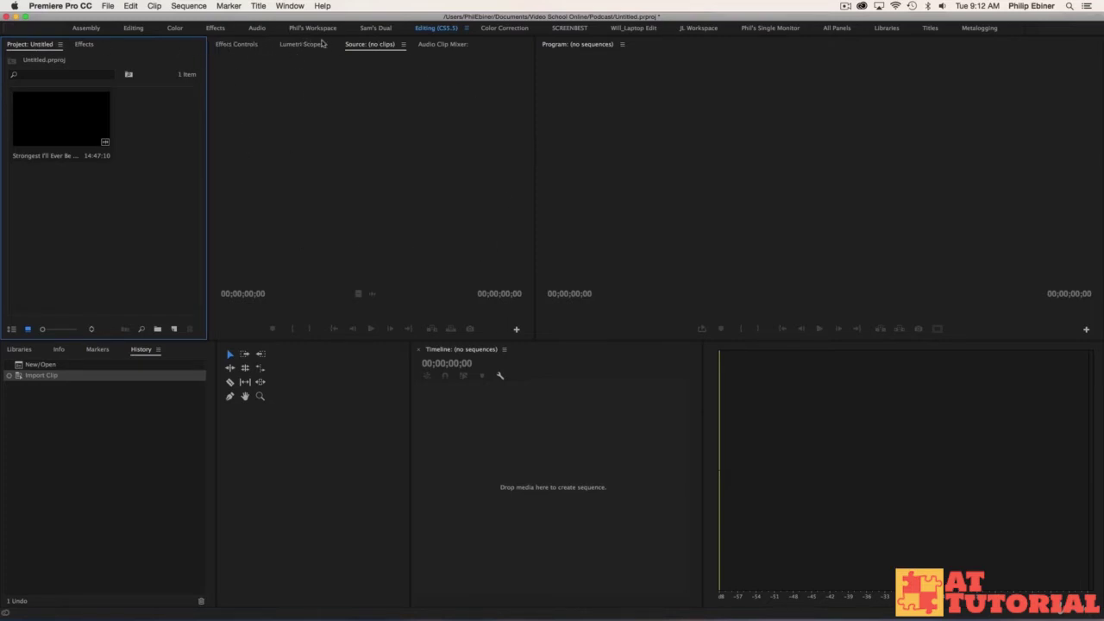
Step: Move the Source tab ahead of Lumetri Scopes and check it against the reference
{"action": "left_click_drag", "start_coordinate": [361, 49], "coordinate": [295, 48]}
{"action": "key", "text": "super+Tab"}
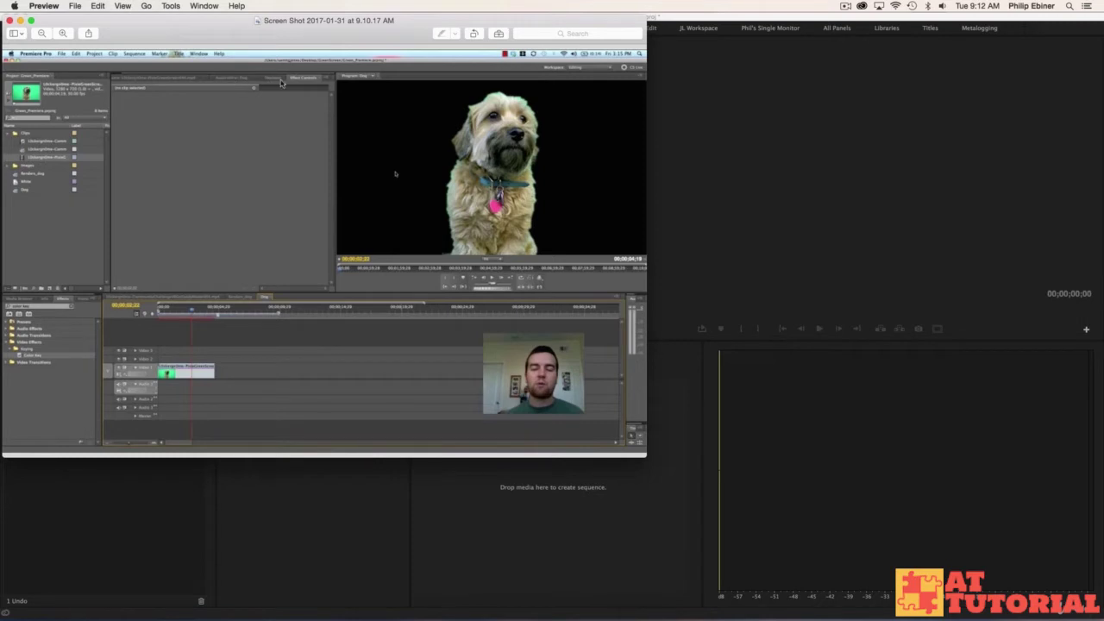
{"action": "key", "text": "super+Tab"}
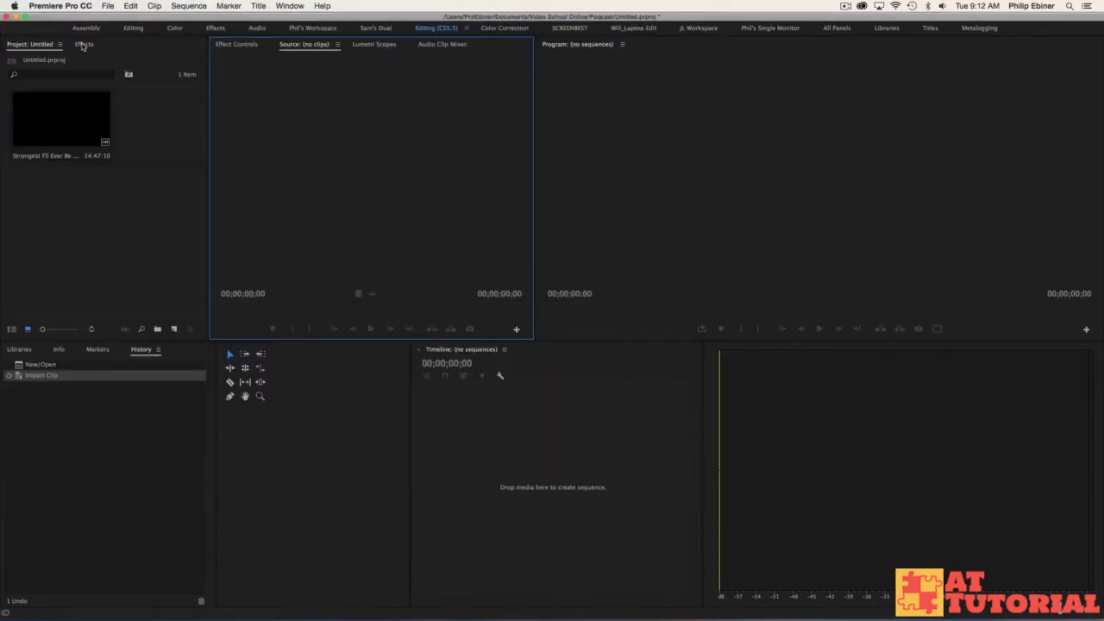
Step: Dock the Effects panel among the Source monitor group's tabs and compare with the reference screenshot
{"action": "left_click", "coordinate": [84, 45]}
{"action": "left_click_drag", "start_coordinate": [83, 45], "coordinate": [357, 183]}
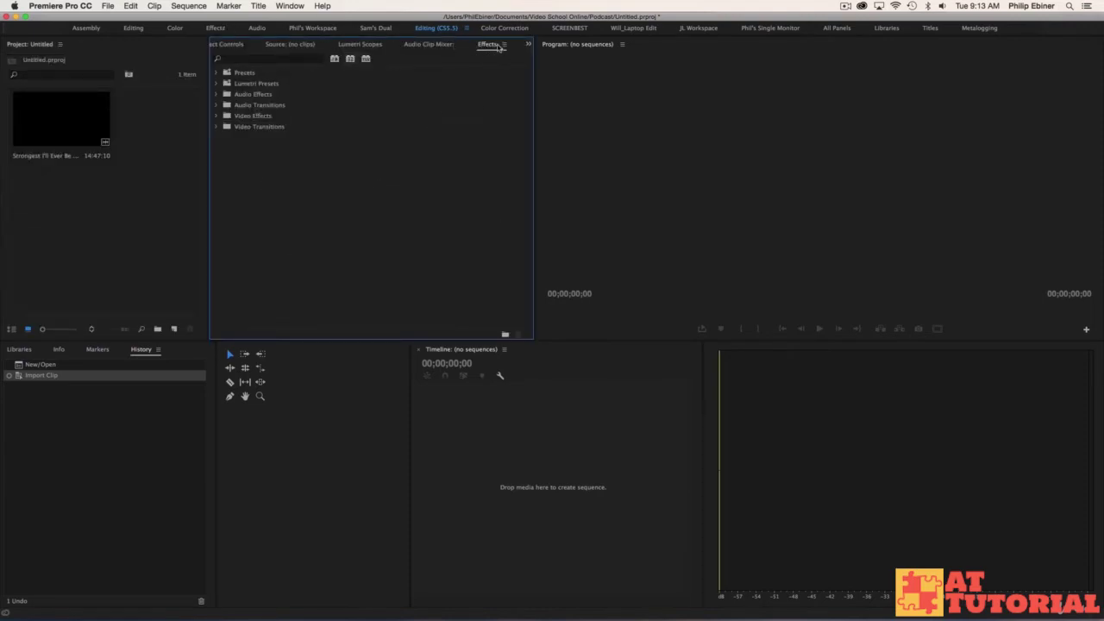
{"action": "left_click_drag", "start_coordinate": [505, 49], "coordinate": [325, 329]}
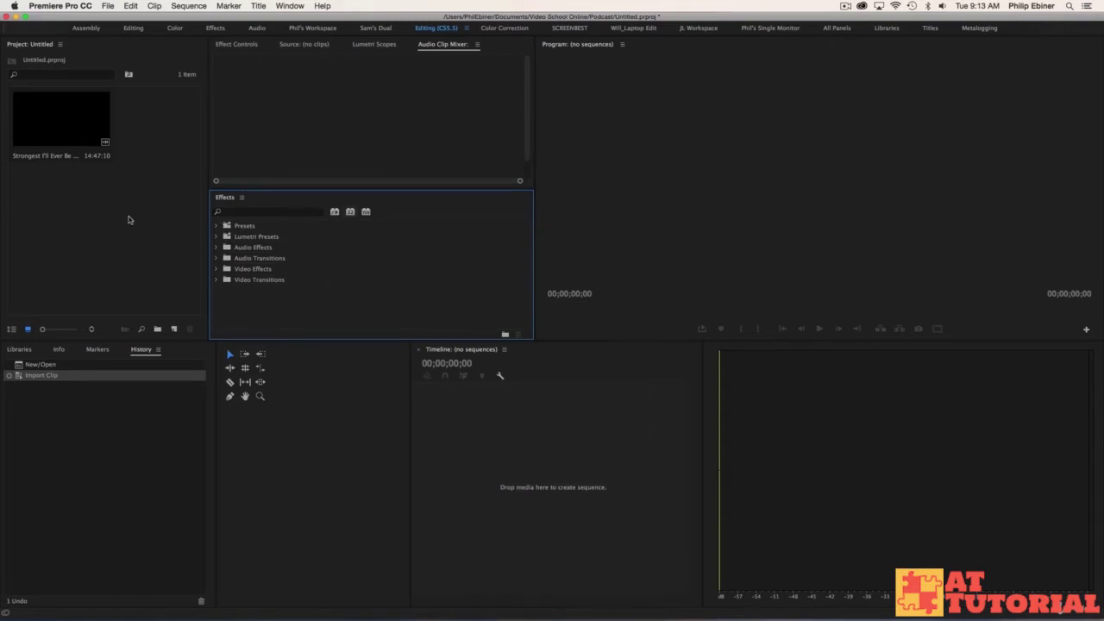
{"action": "left_click_drag", "start_coordinate": [225, 197], "coordinate": [411, 48]}
{"action": "key", "text": "super+Tab"}
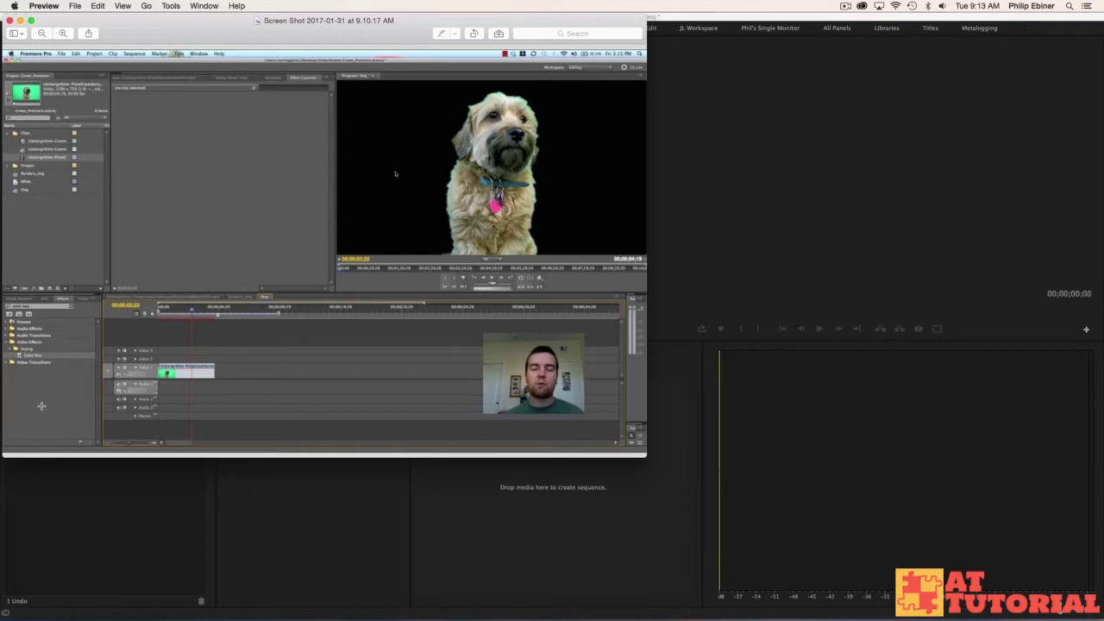
Step: Bring Effect Controls to the front and move Effects into the lower-left group
{"action": "key", "text": "super+Tab"}
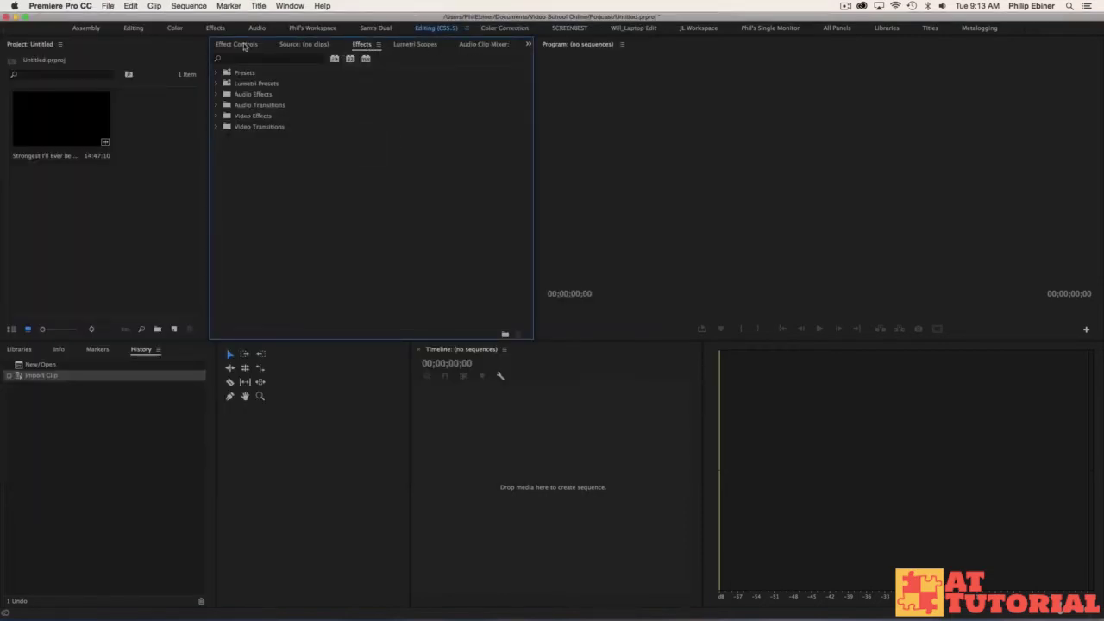
{"action": "mouse_move", "coordinate": [243, 44]}
{"action": "left_mouse_down"}
{"action": "mouse_move", "coordinate": [340, 45]}
{"action": "mouse_move", "coordinate": [250, 48]}
{"action": "left_mouse_up"}
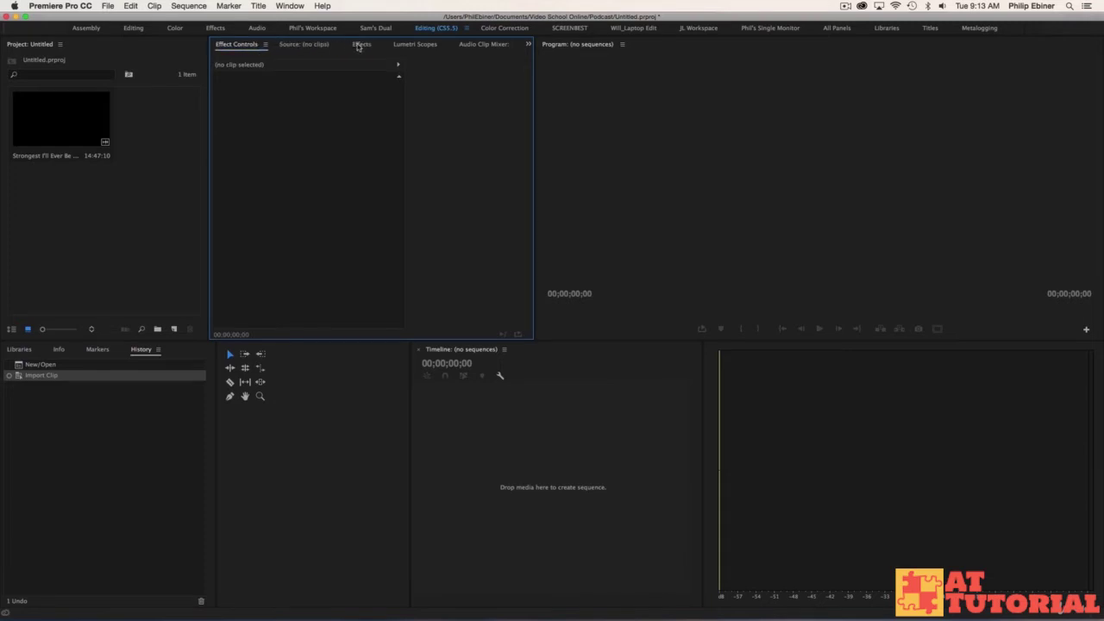
{"action": "left_click_drag", "start_coordinate": [362, 44], "coordinate": [95, 416]}
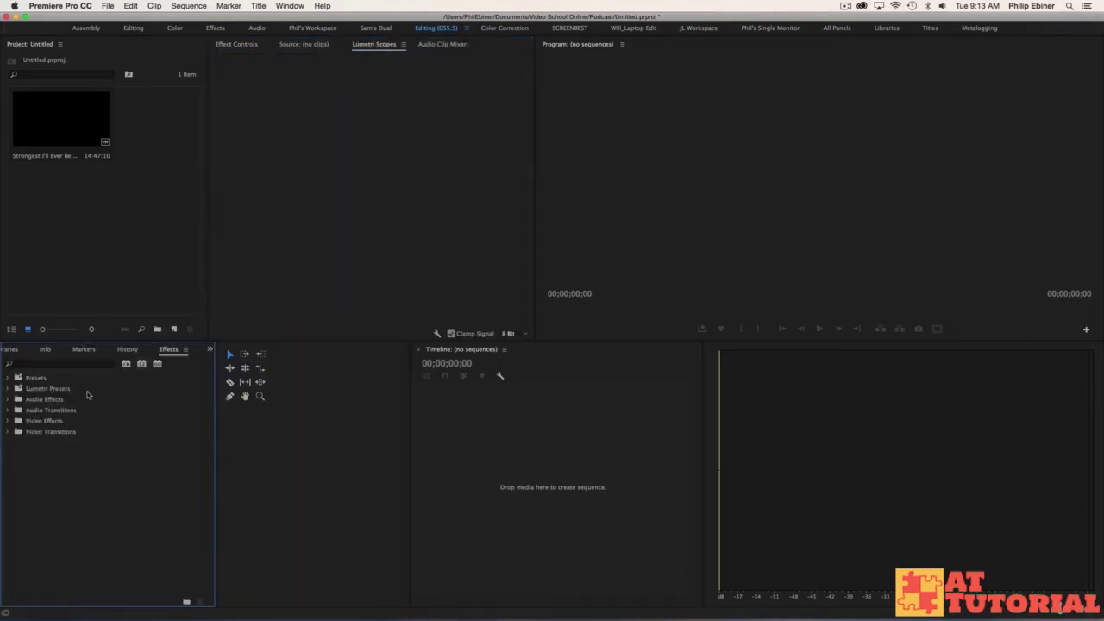
Step: After checking the reference, narrow the Tools panel so the Timeline widens
{"action": "key", "text": "super+Tab"}
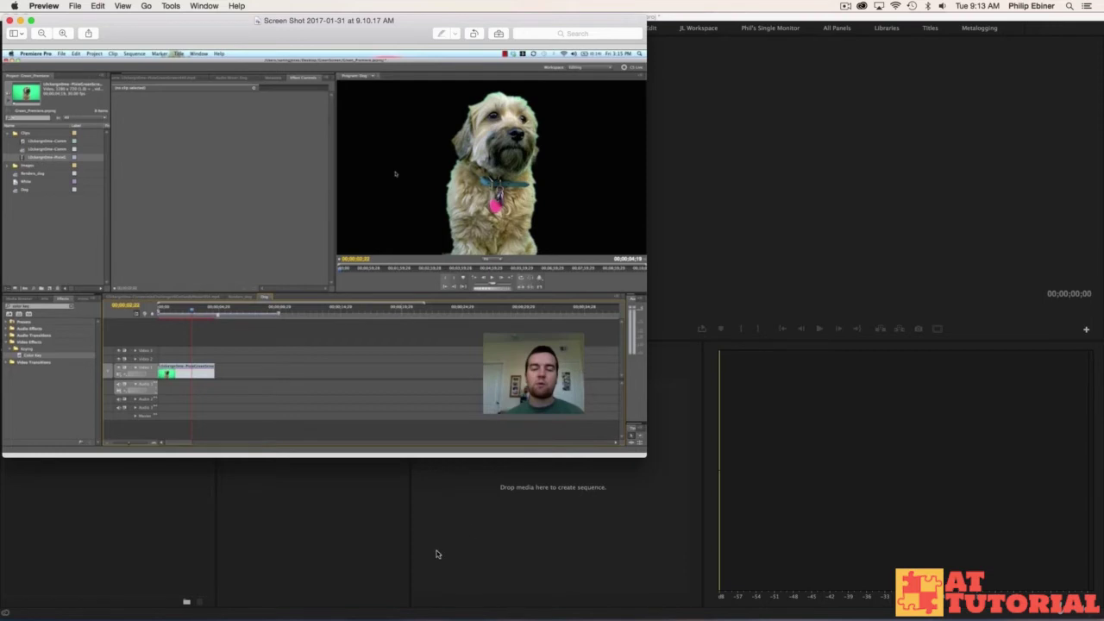
{"action": "key", "text": "super+Tab"}
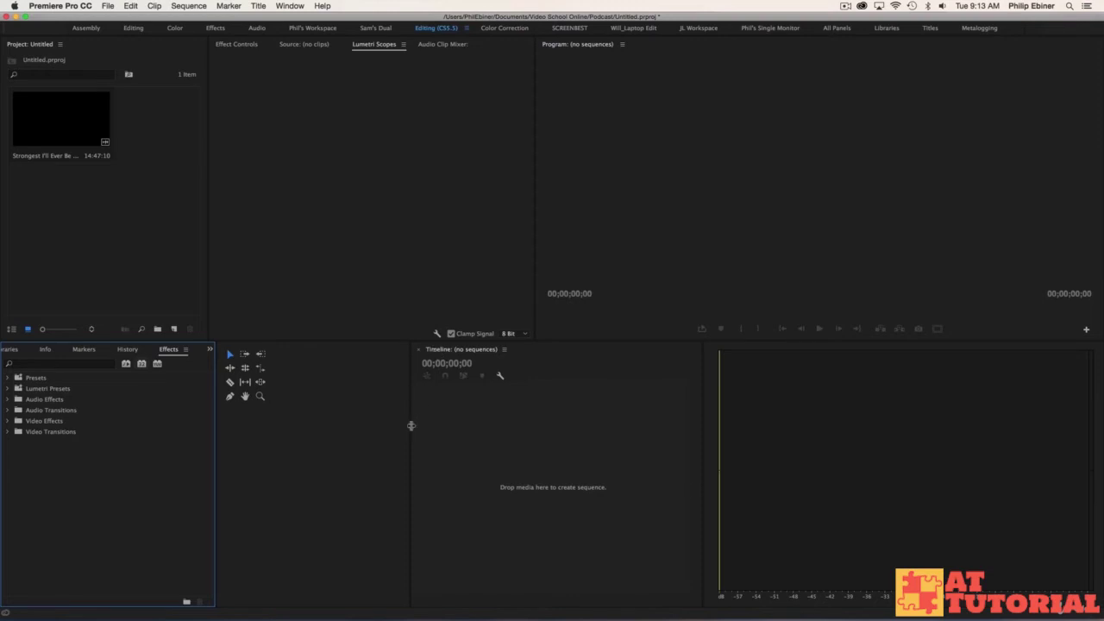
{"action": "left_click_drag", "start_coordinate": [412, 425], "coordinate": [238, 431]}
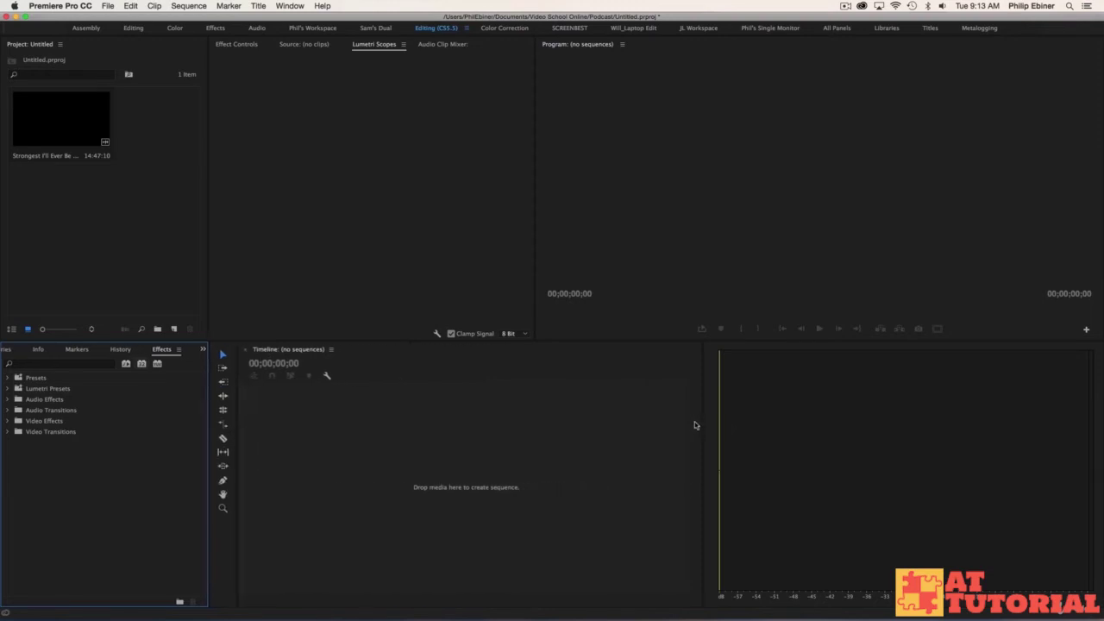
Step: Shrink the audio meters and lower the Timeline row's top edge, checking against the reference
{"action": "left_click_drag", "start_coordinate": [702, 422], "coordinate": [1053, 423]}
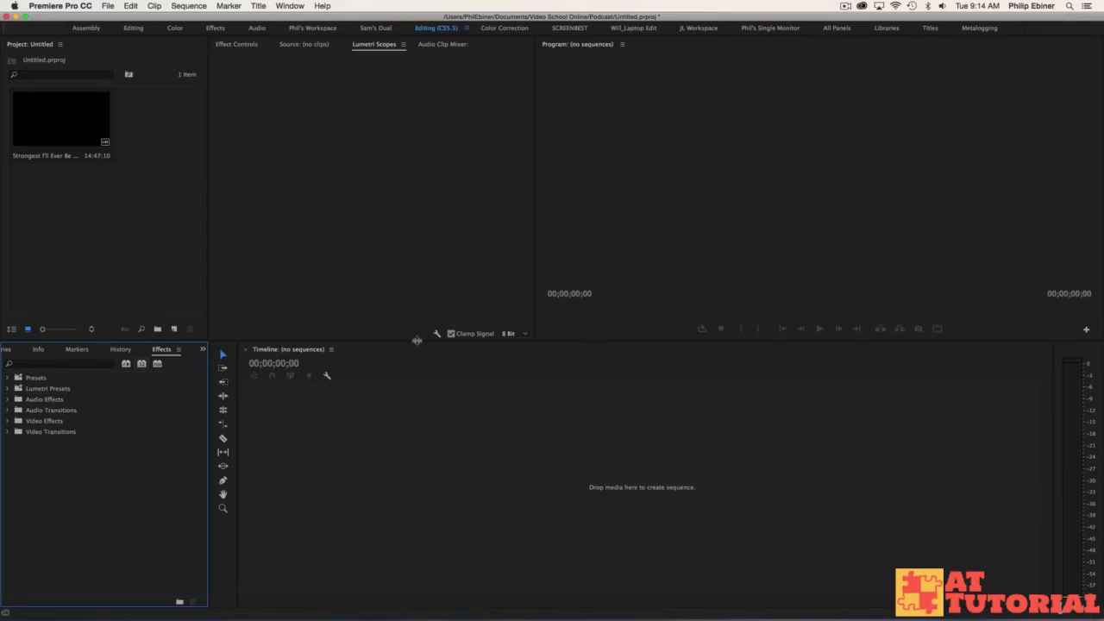
{"action": "left_click_drag", "start_coordinate": [417, 341], "coordinate": [449, 326]}
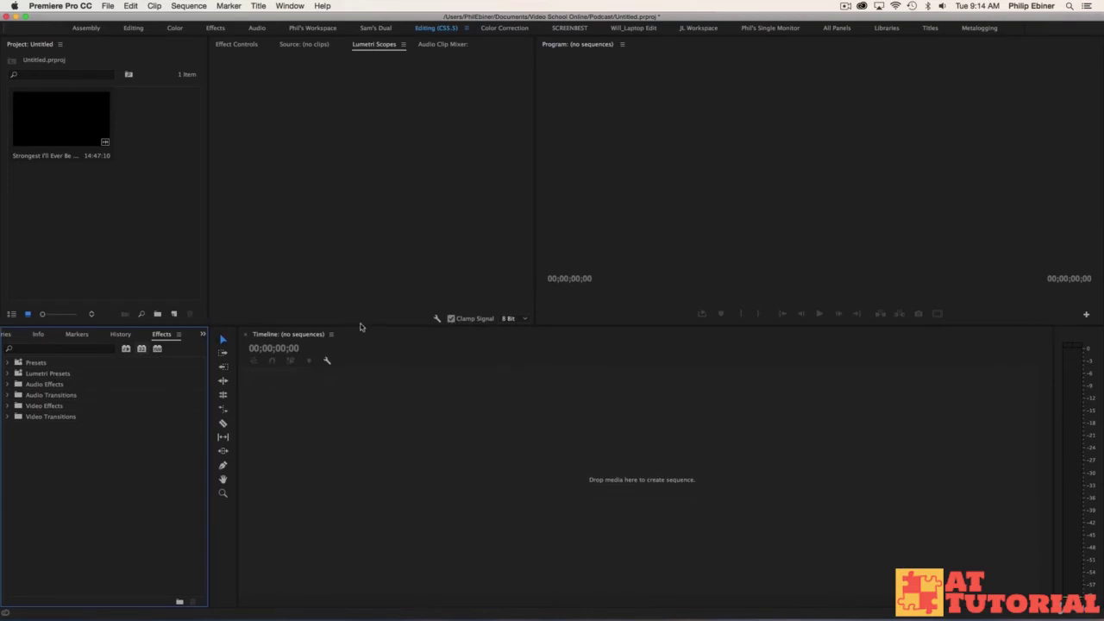
{"action": "left_click_drag", "start_coordinate": [360, 327], "coordinate": [397, 347]}
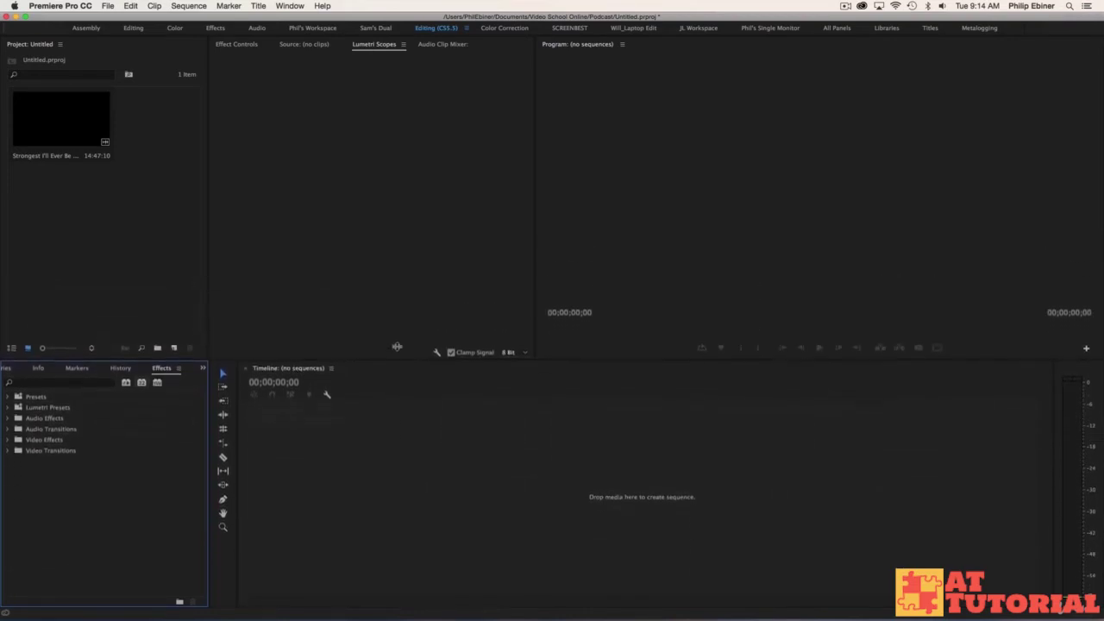
{"action": "key", "text": "super+Tab"}
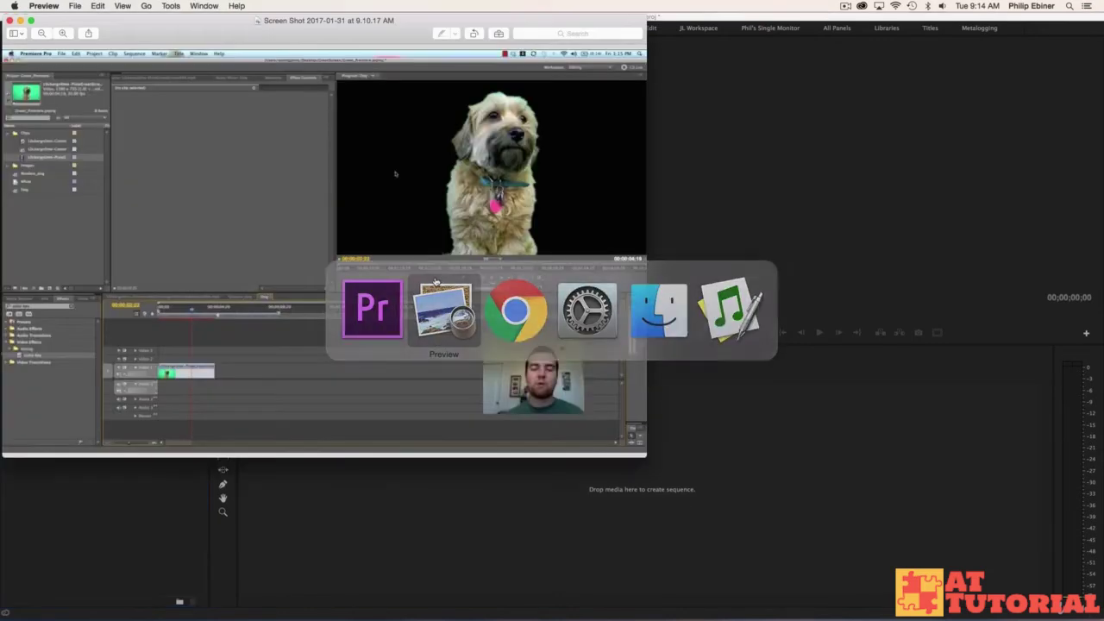
{"action": "left_click", "coordinate": [926, 155]}
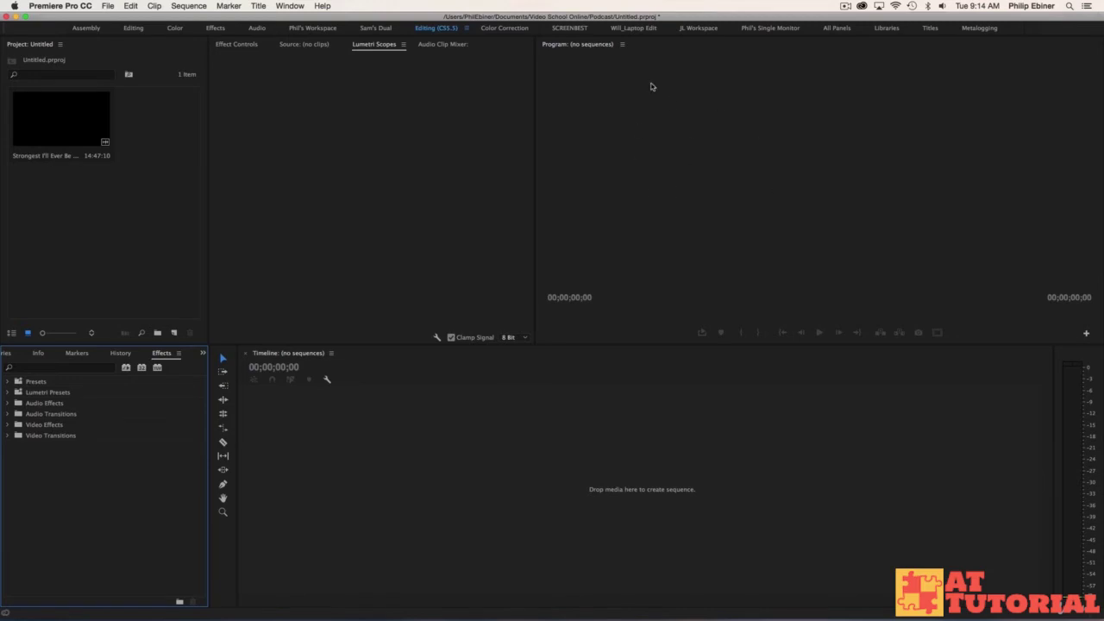
{"action": "key", "text": "super+Tab"}
Step: Close the Lumetri Scopes panel and bring Effect Controls to the front of its group
{"action": "right_click", "coordinate": [370, 48]}
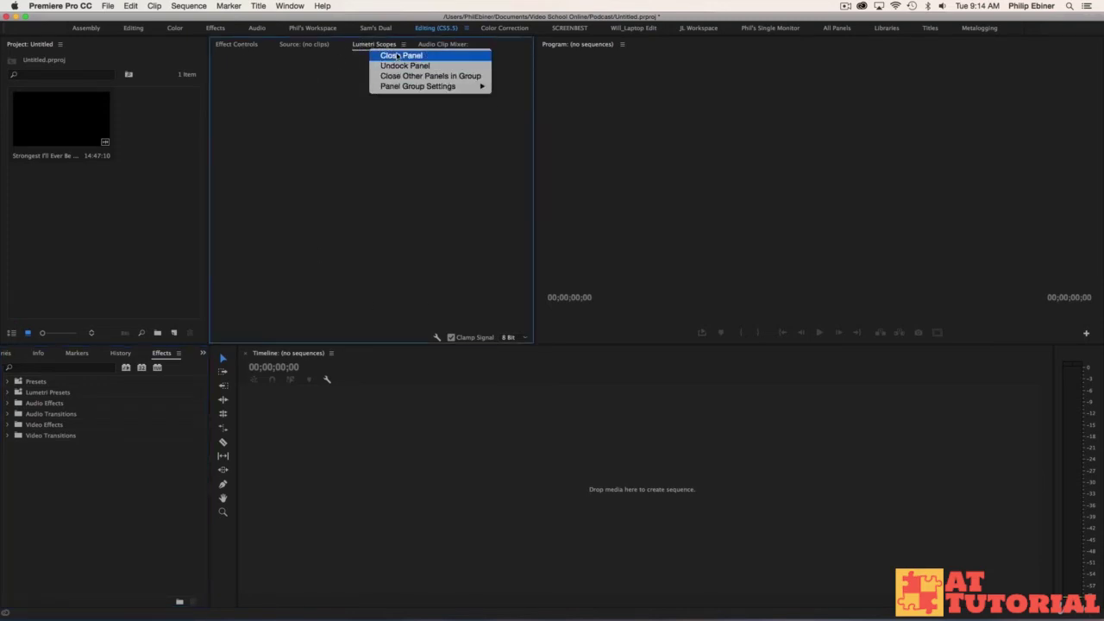
{"action": "left_click", "coordinate": [397, 56]}
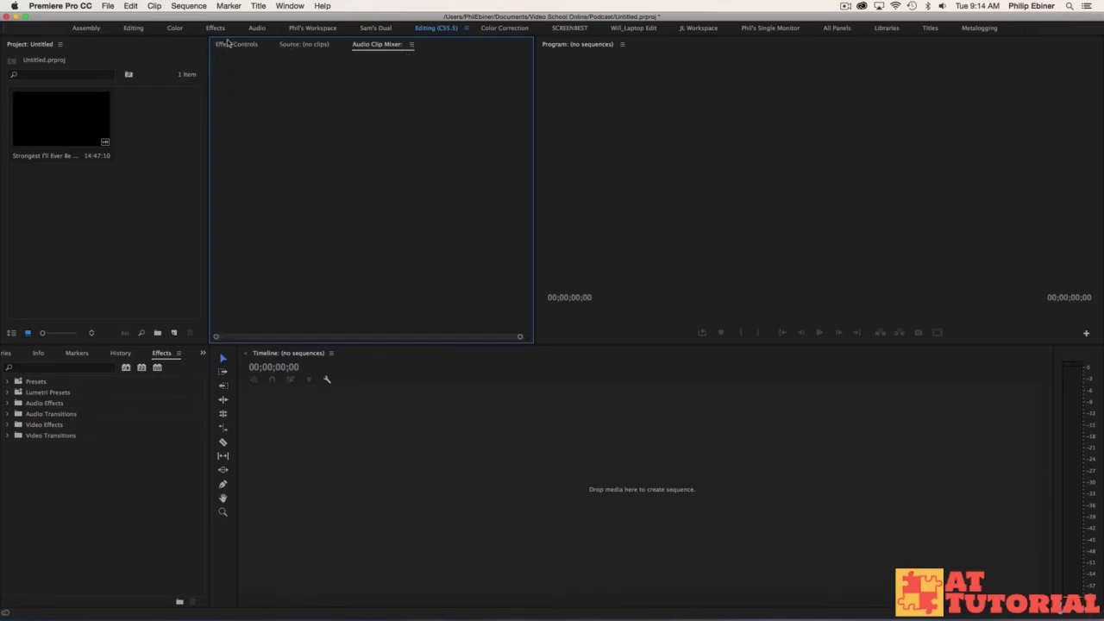
{"action": "left_click", "coordinate": [231, 44]}
{"action": "key", "text": "super+Tab"}
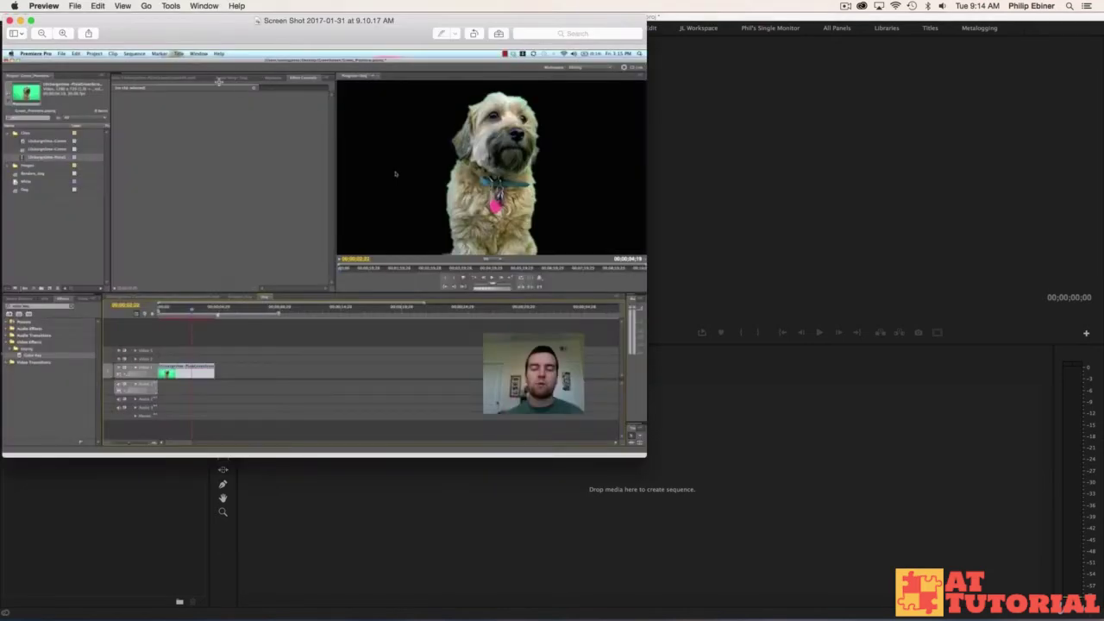
{"action": "key", "text": "super+Tab"}
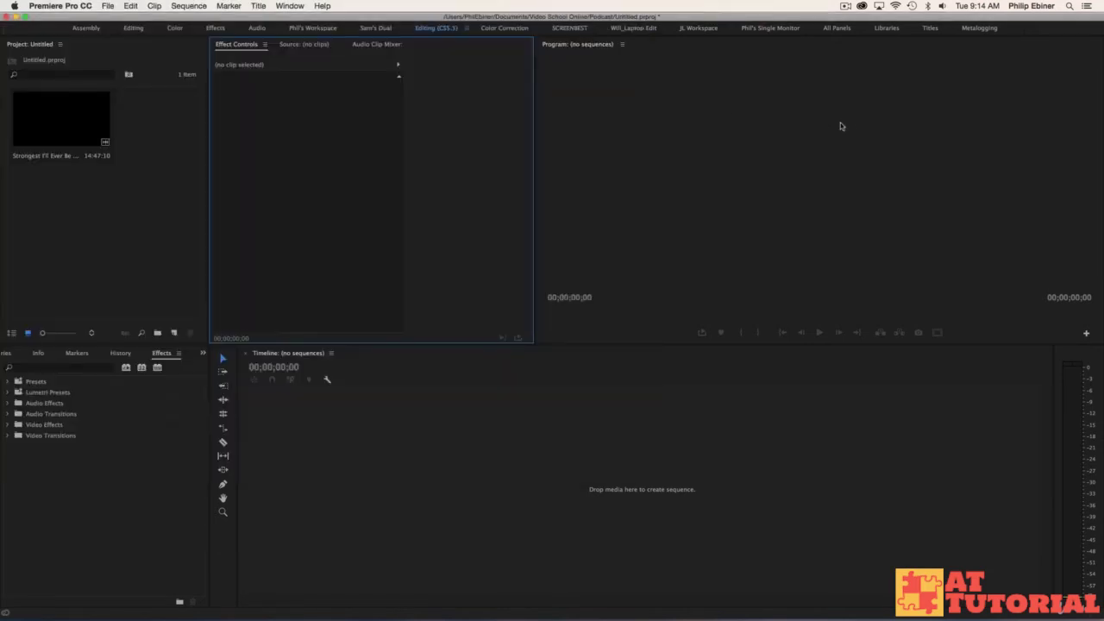
Step: Open the Metadata panel, then close it after it docks in the wrong place
{"action": "left_click", "coordinate": [288, 5]}
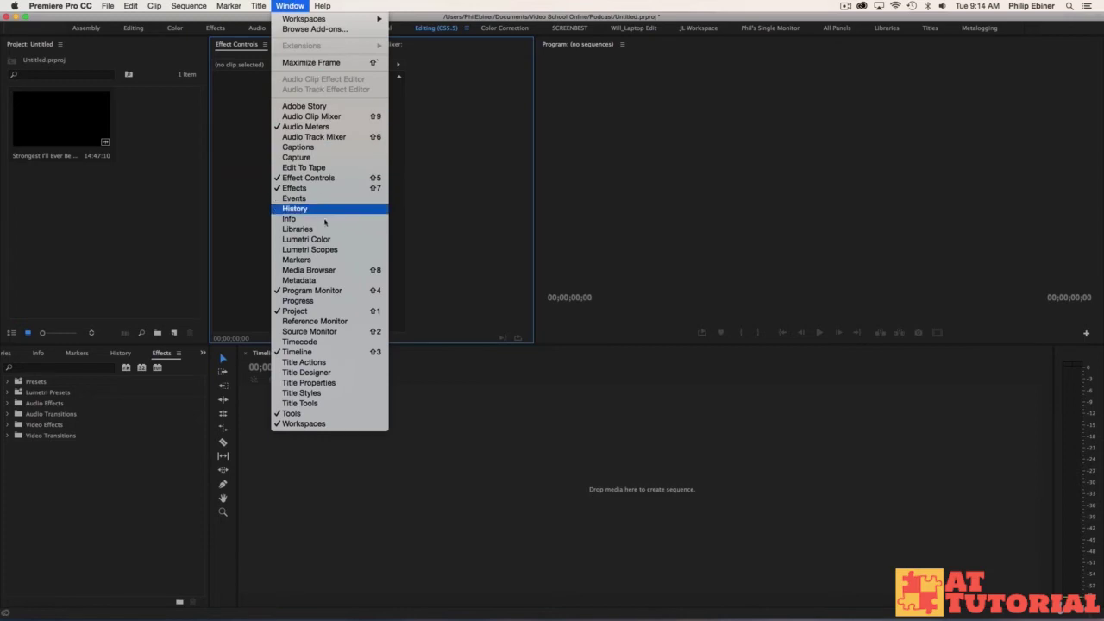
{"action": "left_click", "coordinate": [308, 281]}
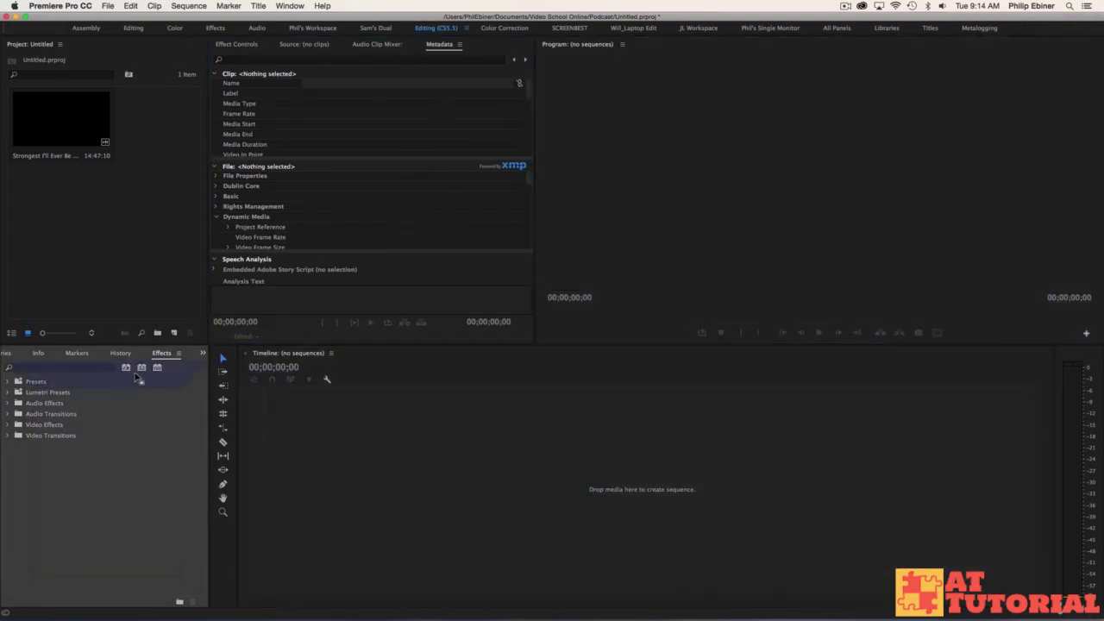
{"action": "left_click_drag", "start_coordinate": [136, 377], "coordinate": [136, 378]}
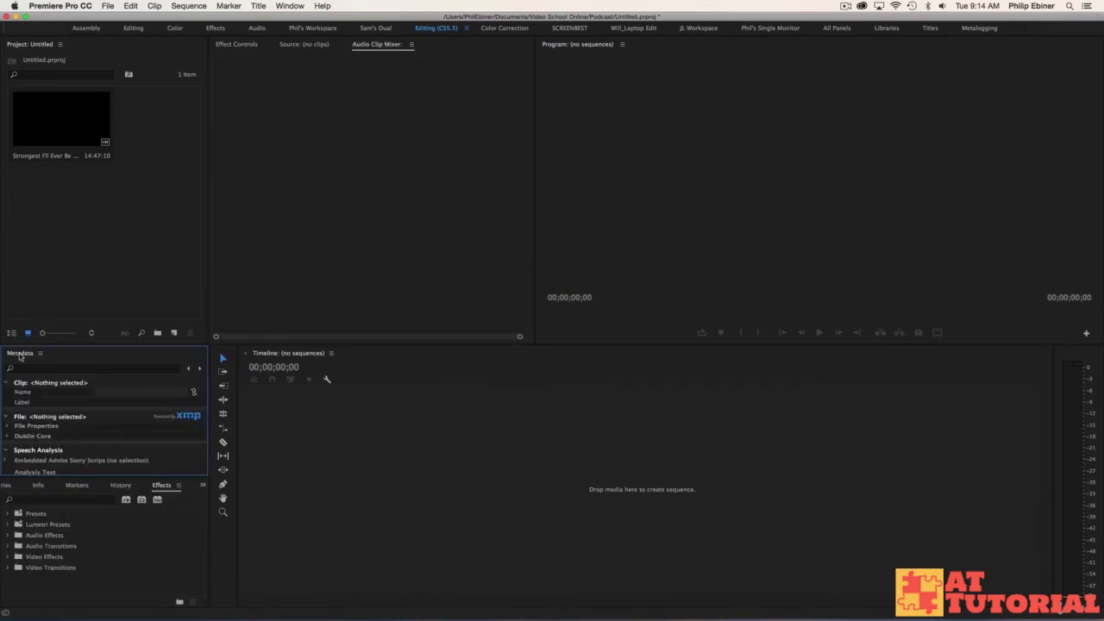
{"action": "right_click", "coordinate": [19, 357]}
{"action": "left_click", "coordinate": [26, 362]}
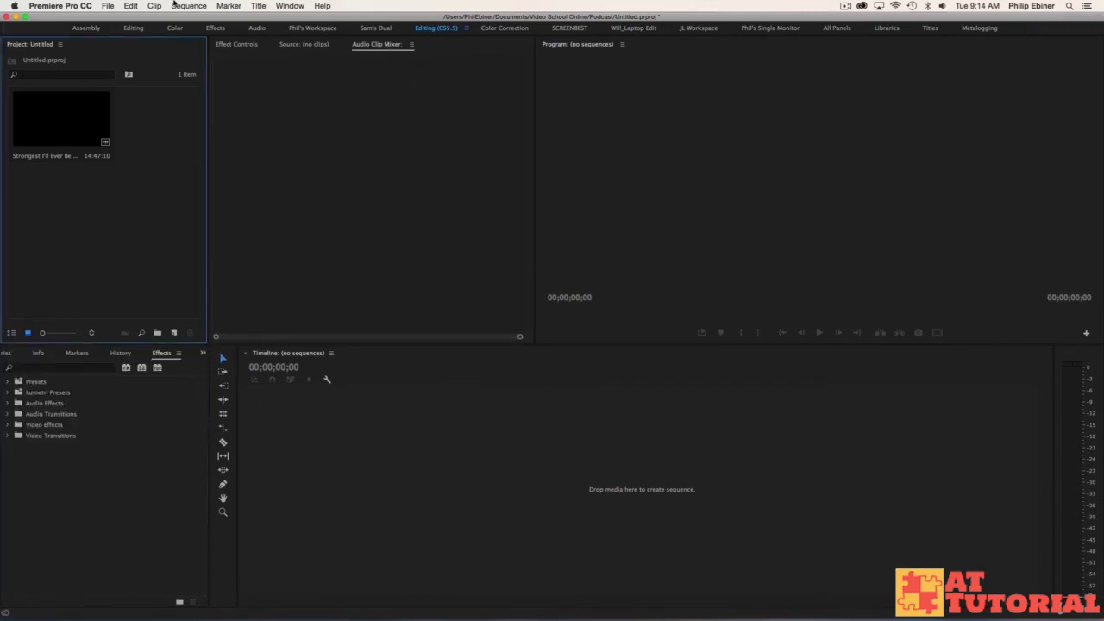
Step: Reopen Metadata, dock it in the upper group, and bring Effect Controls forward
{"action": "left_click", "coordinate": [294, 7]}
{"action": "left_click", "coordinate": [319, 280]}
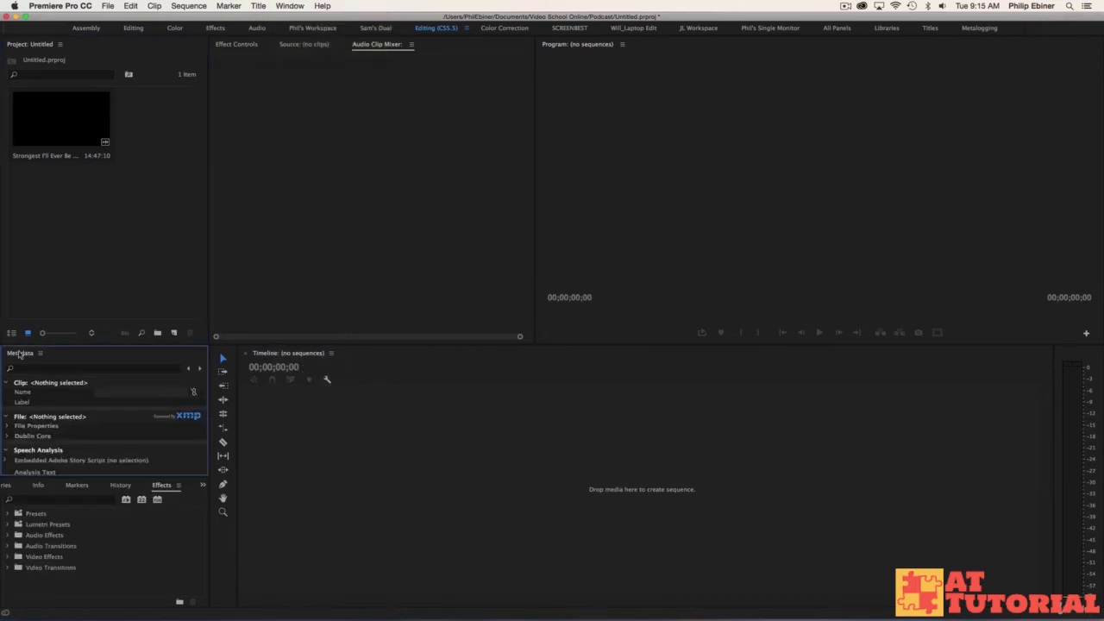
{"action": "left_click_drag", "start_coordinate": [20, 355], "coordinate": [428, 50]}
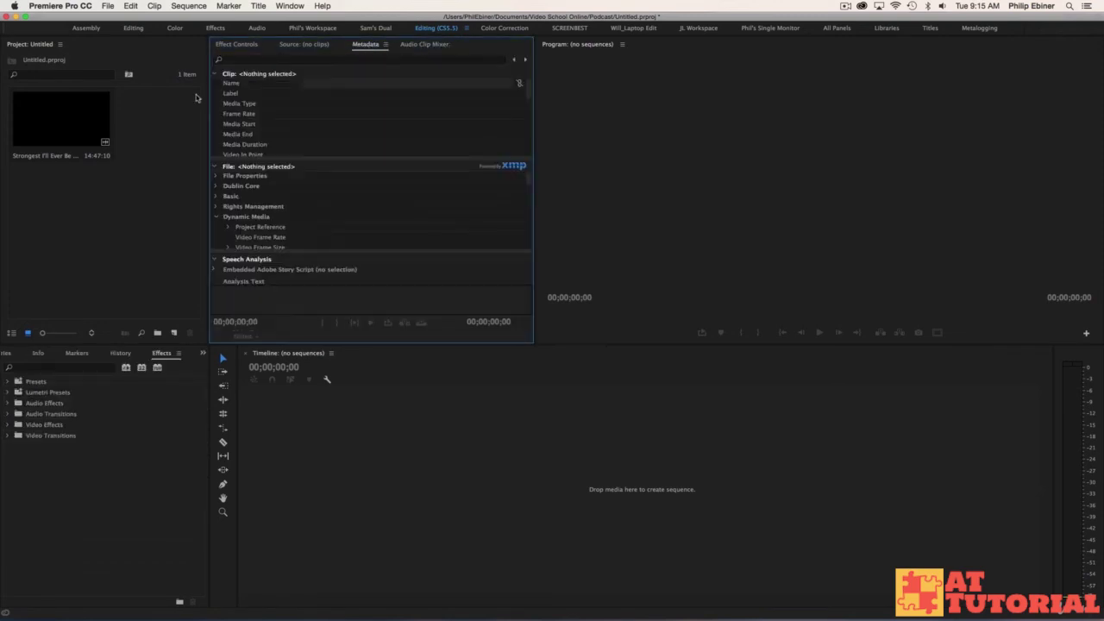
{"action": "left_click", "coordinate": [250, 45]}
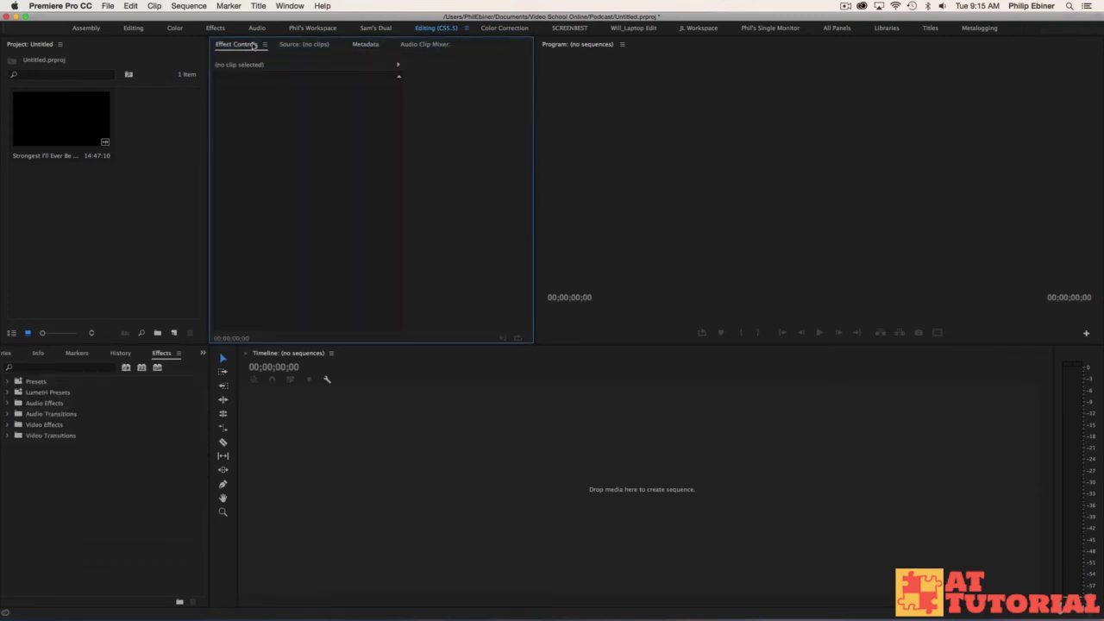
{"action": "key", "text": "super+Tab"}
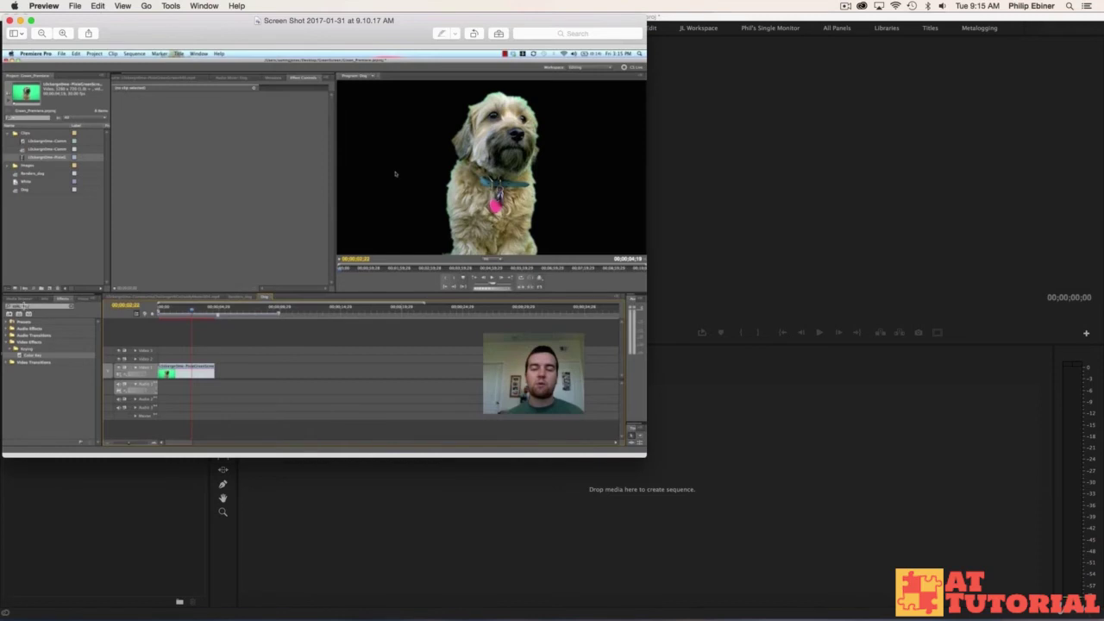
{"action": "key", "text": "super+Tab"}
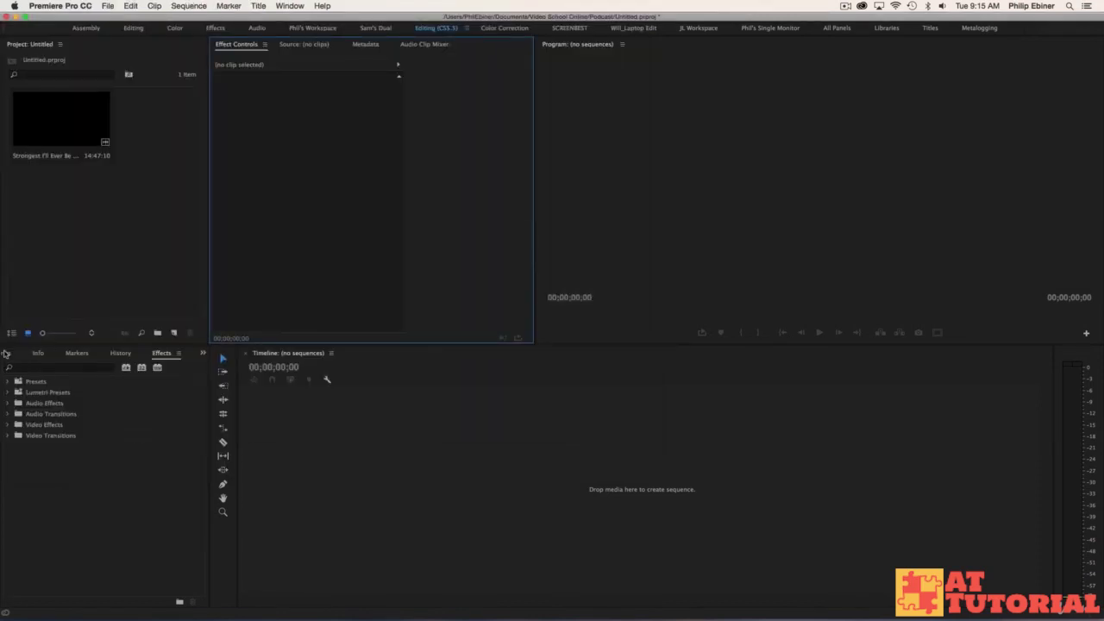
Step: Close the History, Markers and Libraries panels in the lower-left group
{"action": "left_click", "coordinate": [120, 354]}
{"action": "right_click", "coordinate": [118, 355]}
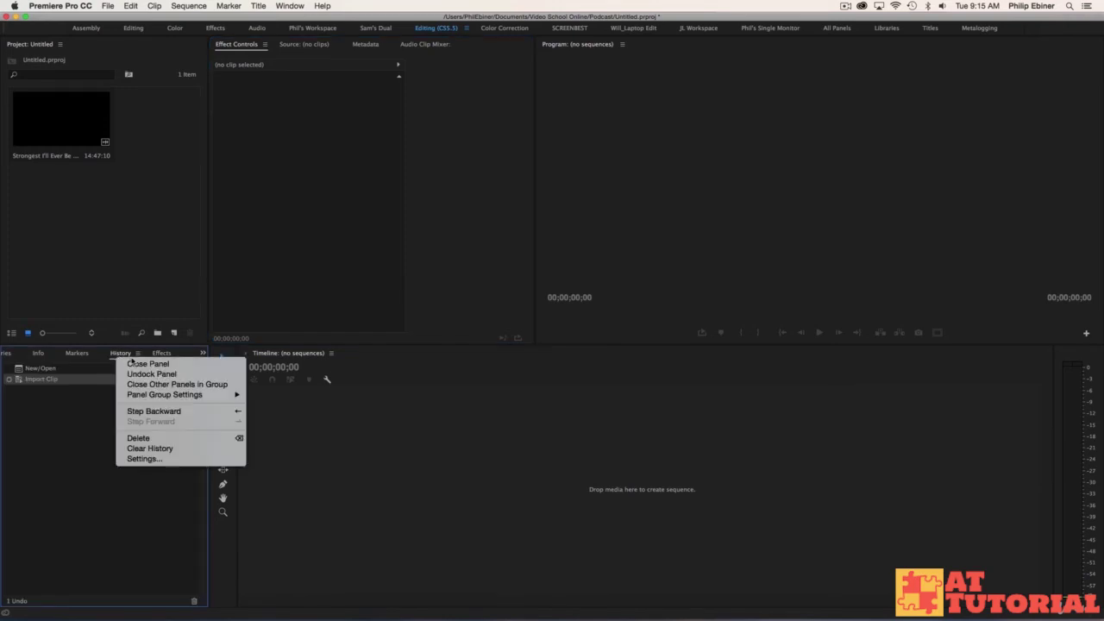
{"action": "left_click", "coordinate": [138, 363]}
{"action": "left_click", "coordinate": [99, 354]}
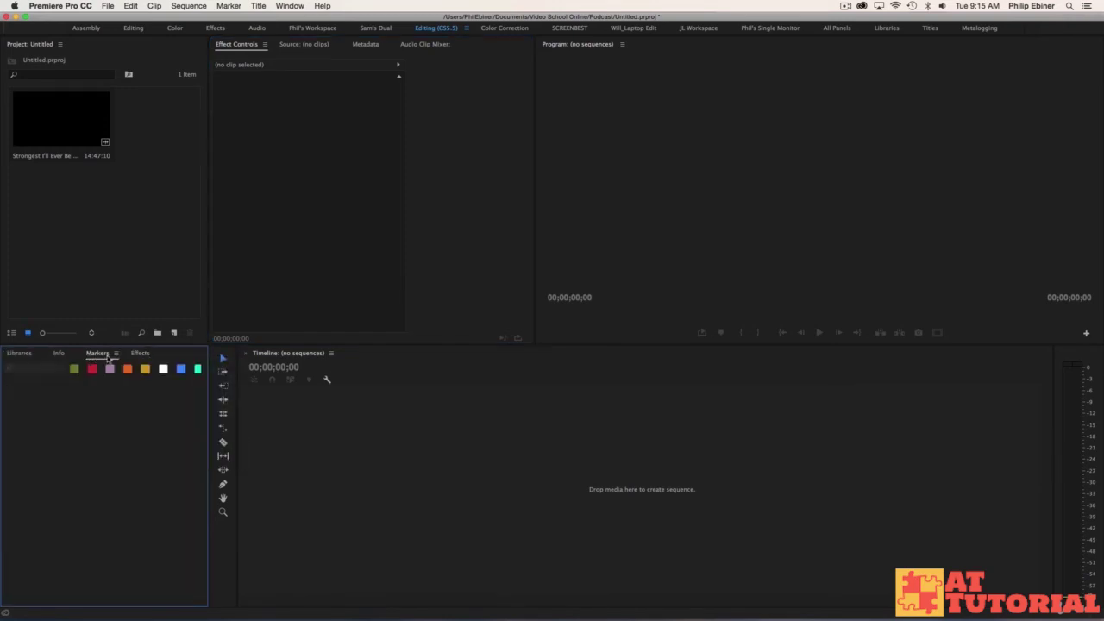
{"action": "right_click", "coordinate": [108, 358]}
{"action": "left_click", "coordinate": [129, 363]}
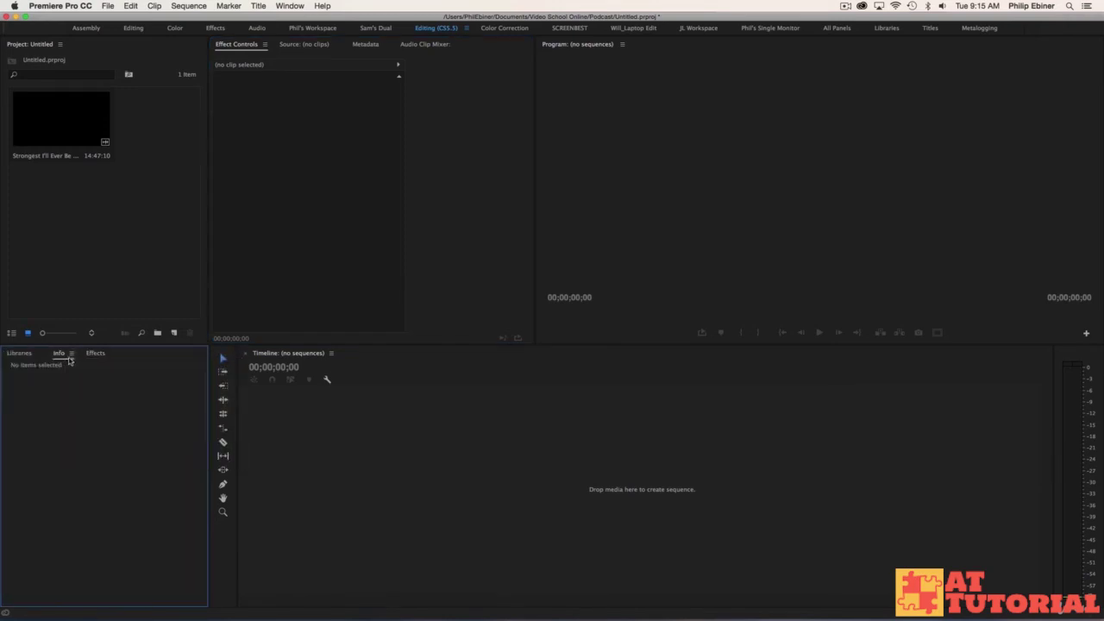
{"action": "left_click", "coordinate": [28, 355]}
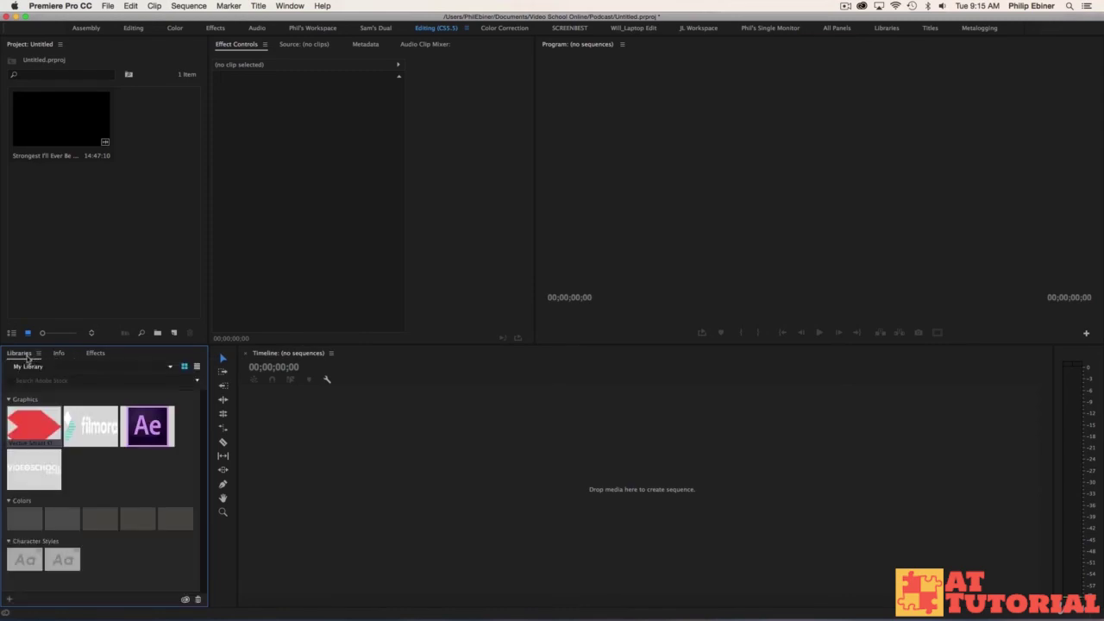
{"action": "right_click", "coordinate": [28, 359]}
{"action": "left_click", "coordinate": [43, 366]}
{"action": "left_click", "coordinate": [291, 6]}
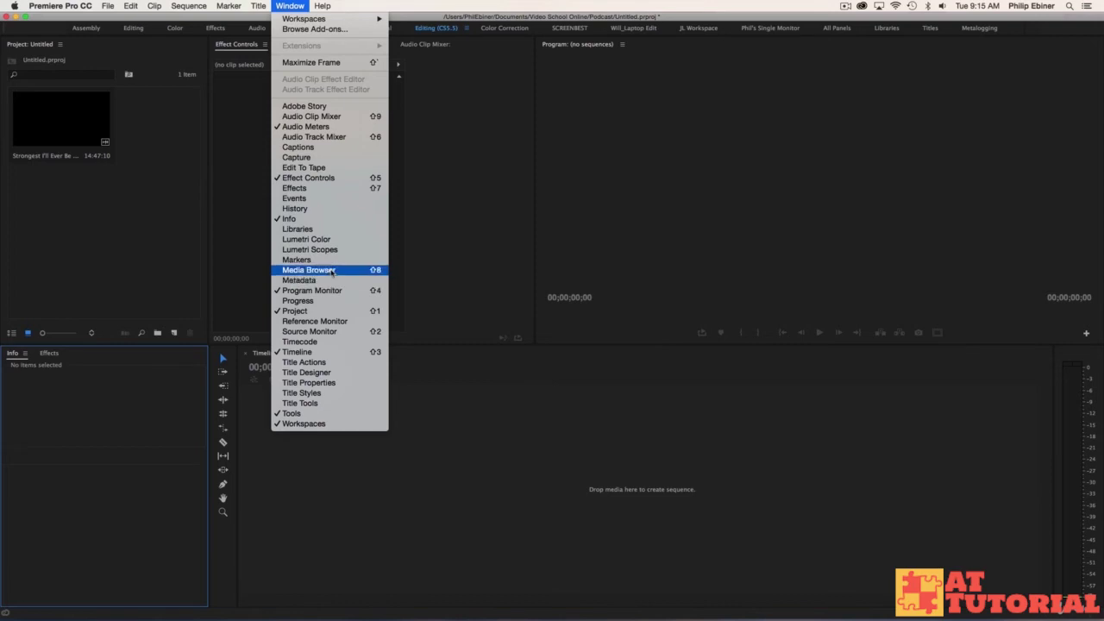
Step: Add Media Browser to the Info and Effects group, leave Effects showing, and view the reference
{"action": "left_click", "coordinate": [330, 270]}
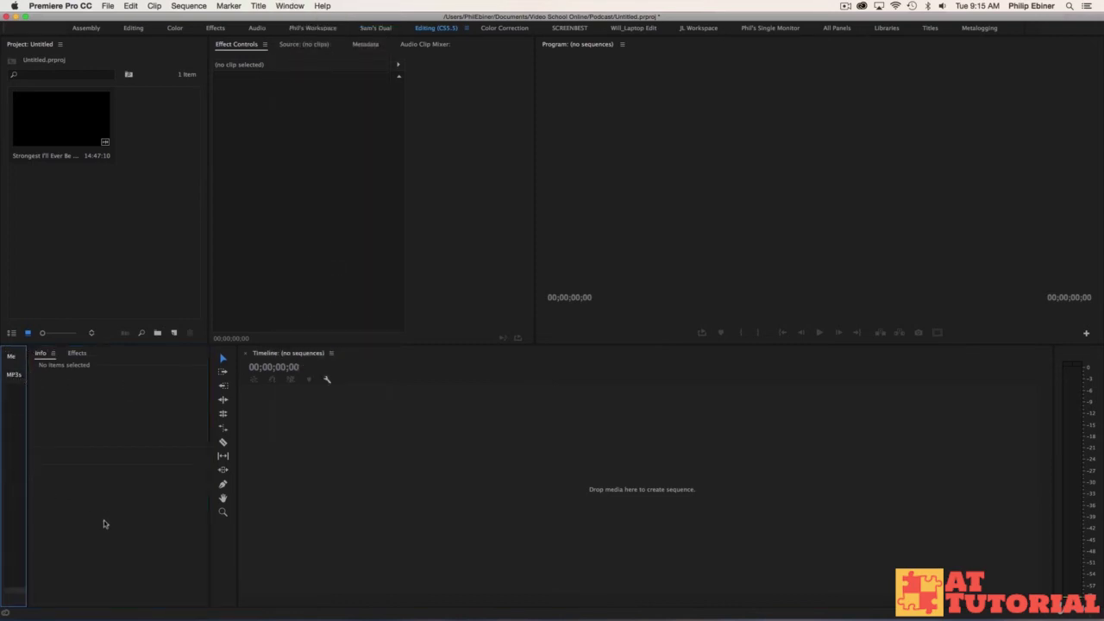
{"action": "left_click_drag", "start_coordinate": [12, 357], "coordinate": [125, 421]}
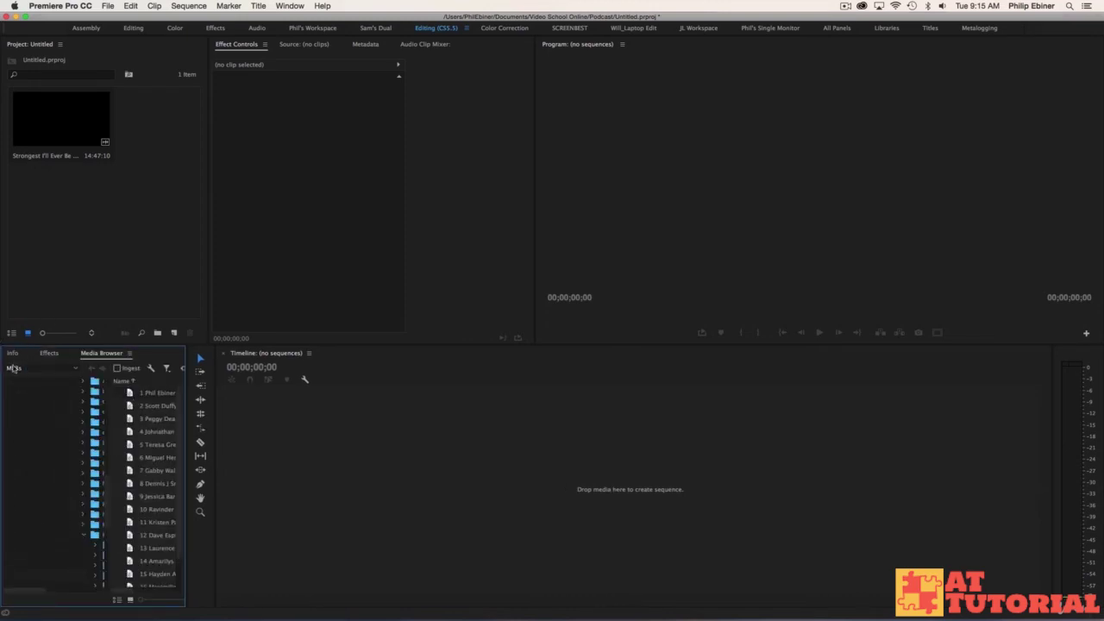
{"action": "left_click", "coordinate": [50, 354]}
{"action": "left_click", "coordinate": [13, 354]}
{"action": "left_click", "coordinate": [49, 354]}
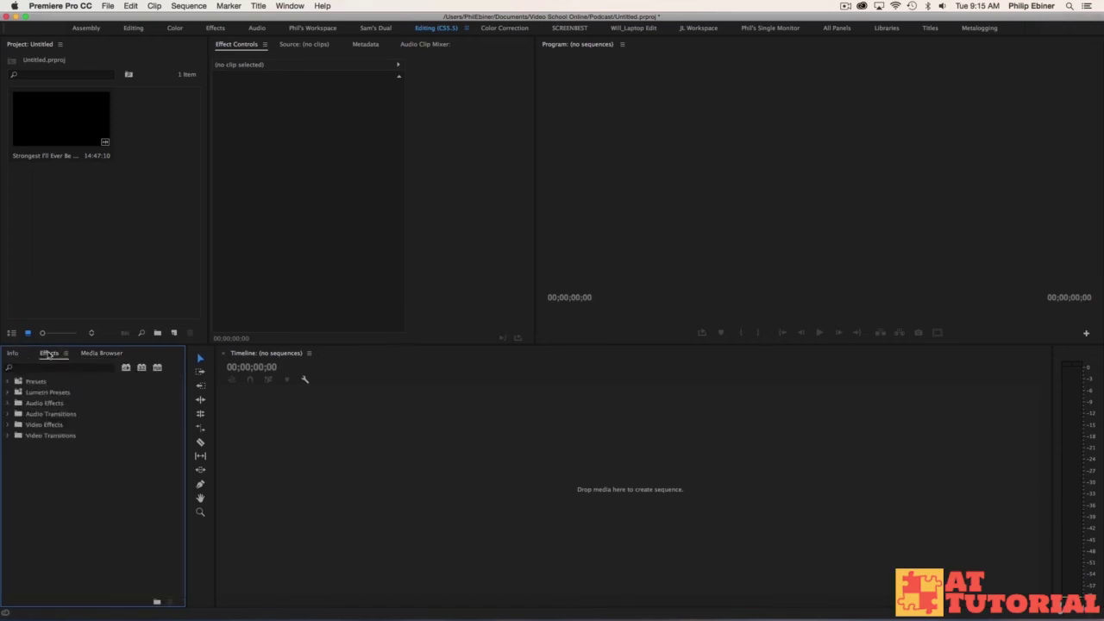
{"action": "key", "text": "super+Tab"}
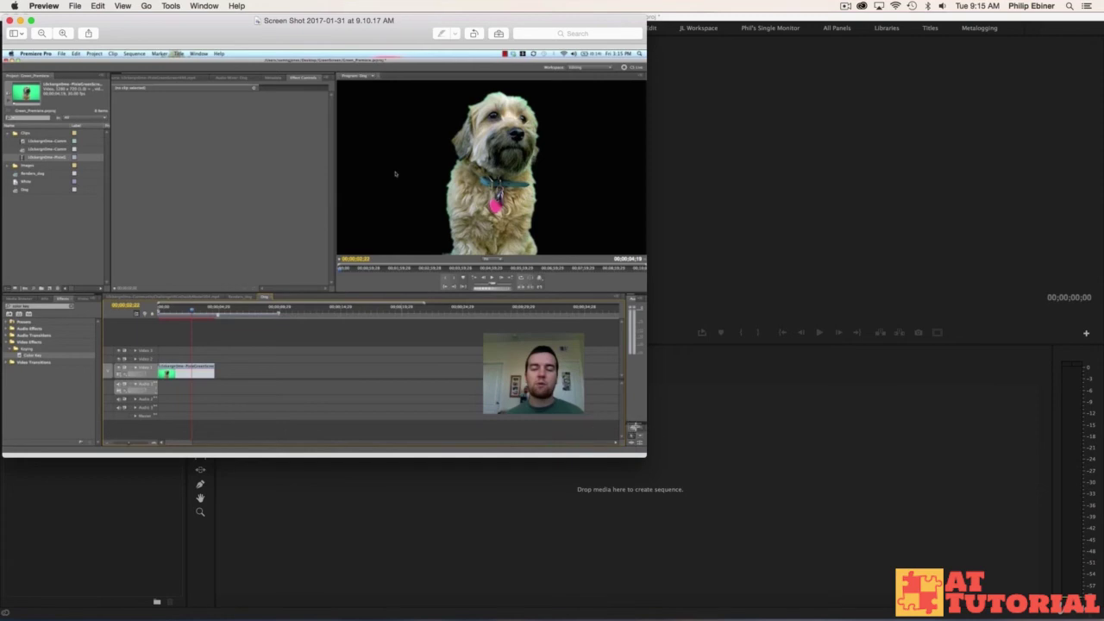
Step: Close the reference screenshot in Preview and return to the Premiere Pro workspace
{"action": "left_click", "coordinate": [396, 524]}
{"action": "left_click", "coordinate": [199, 355]}
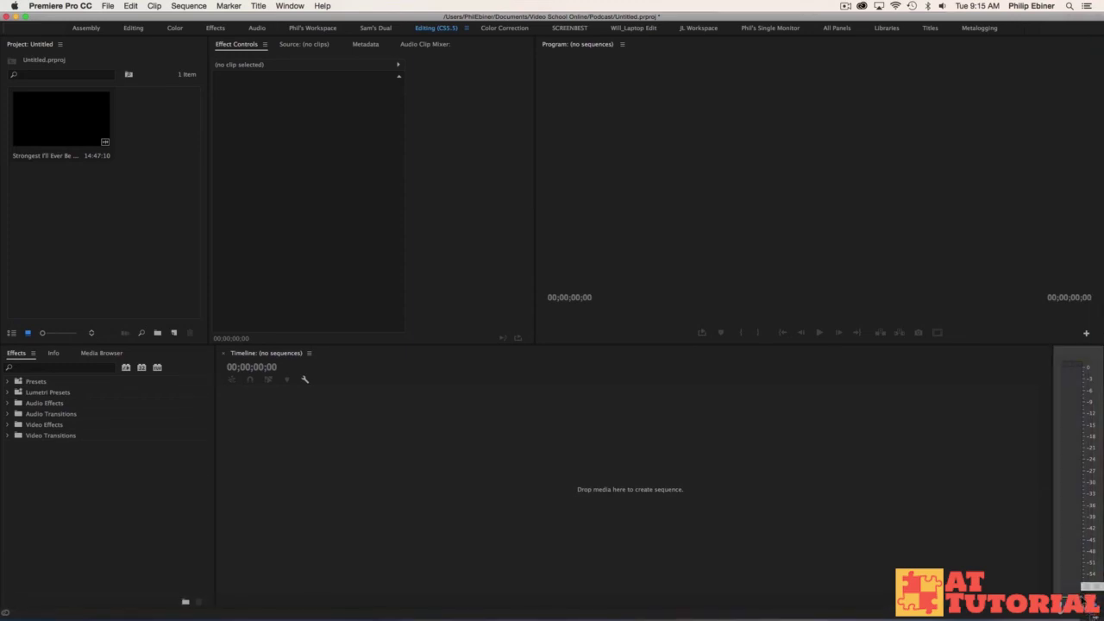
Step: Dock the Tools panel between Effects and the Timeline and narrow it to a single column
{"action": "left_click_drag", "start_coordinate": [1083, 595], "coordinate": [1084, 597]}
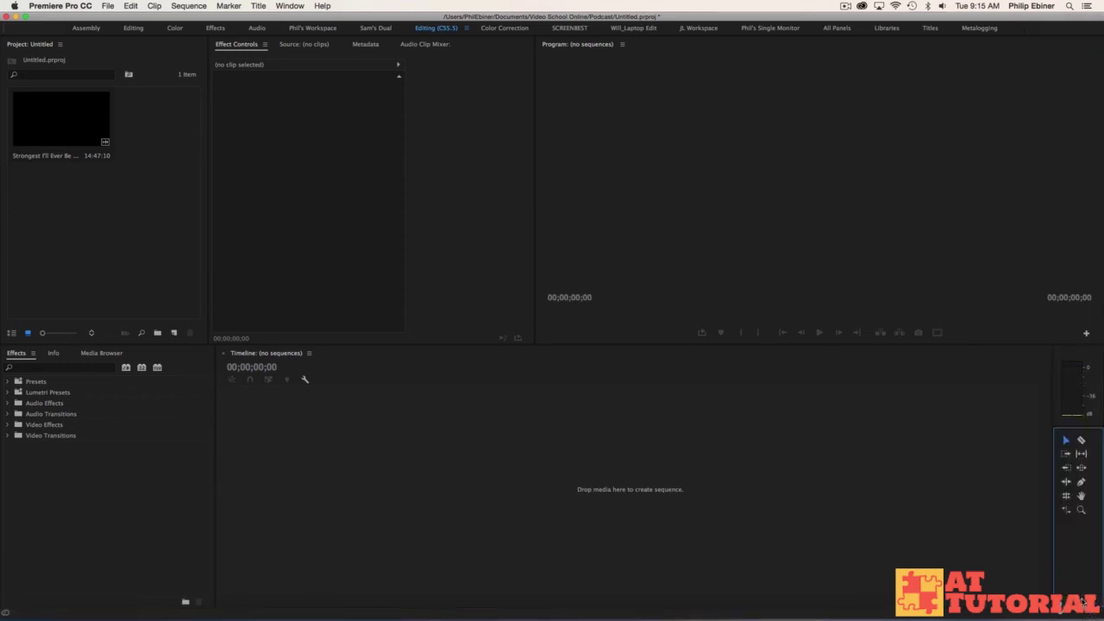
{"action": "left_click_drag", "start_coordinate": [1077, 426], "coordinate": [237, 429]}
{"action": "left_click", "coordinate": [437, 443]}
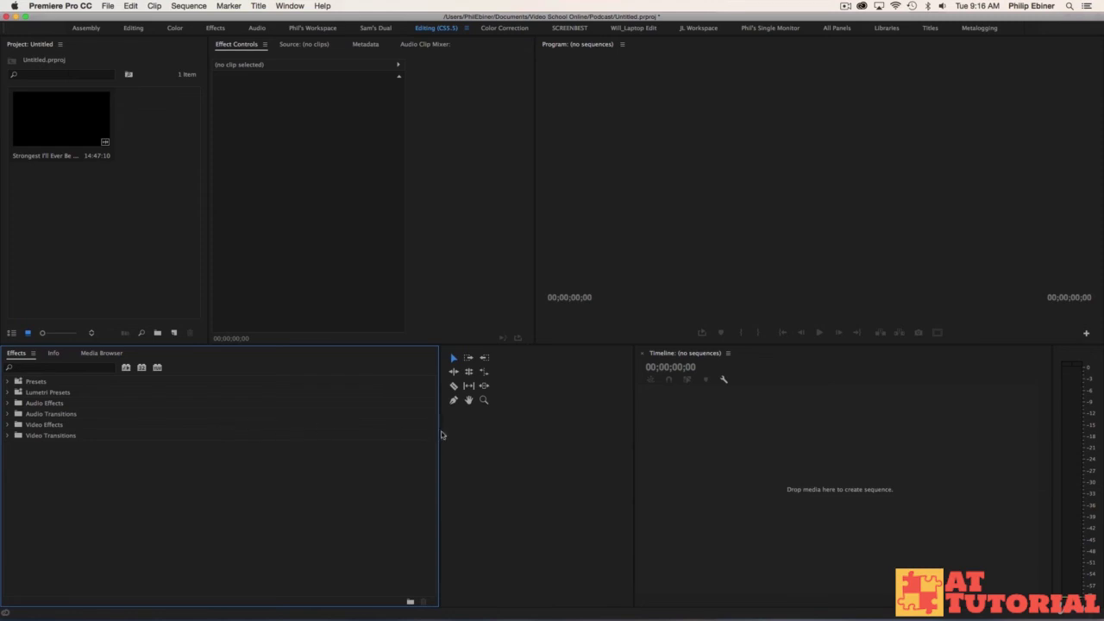
{"action": "left_click_drag", "start_coordinate": [439, 436], "coordinate": [208, 409]}
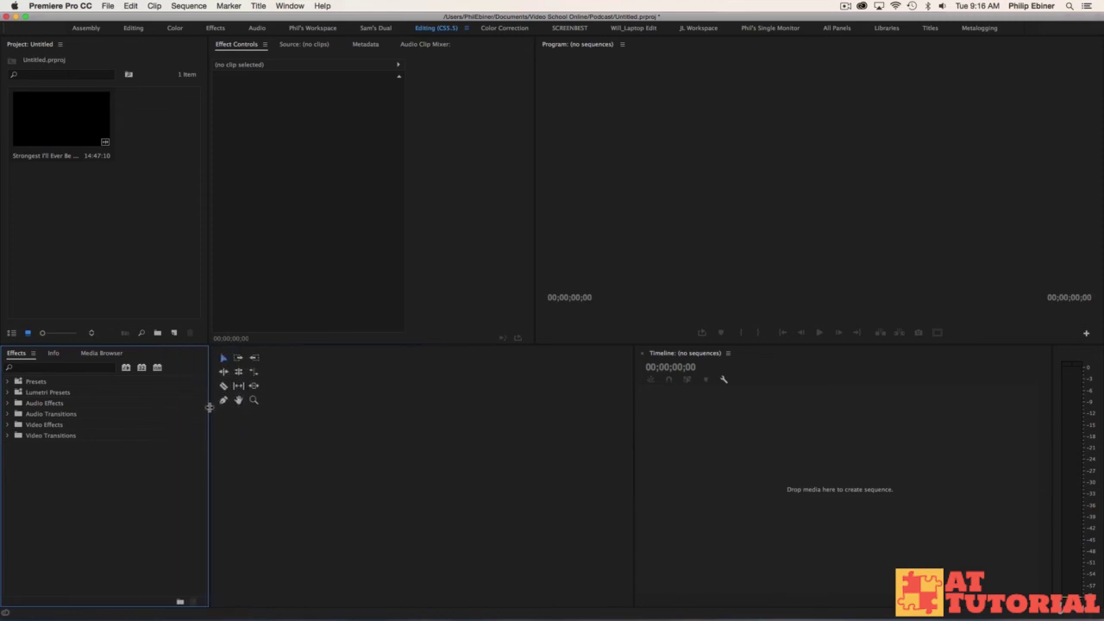
{"action": "left_click_drag", "start_coordinate": [633, 415], "coordinate": [246, 362]}
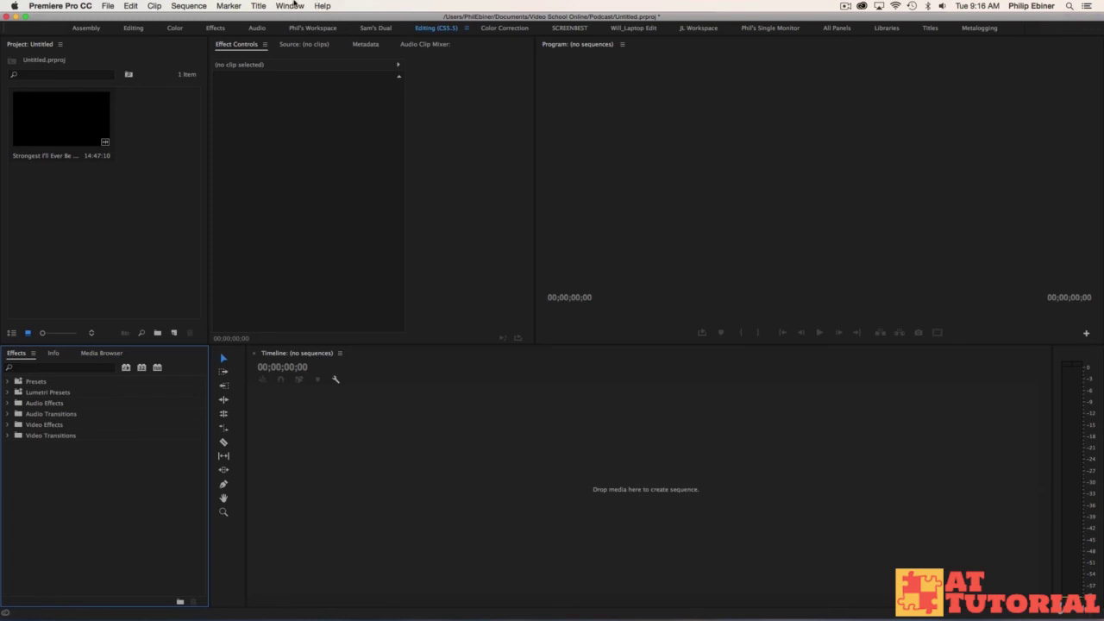
{"action": "left_click", "coordinate": [291, 6]}
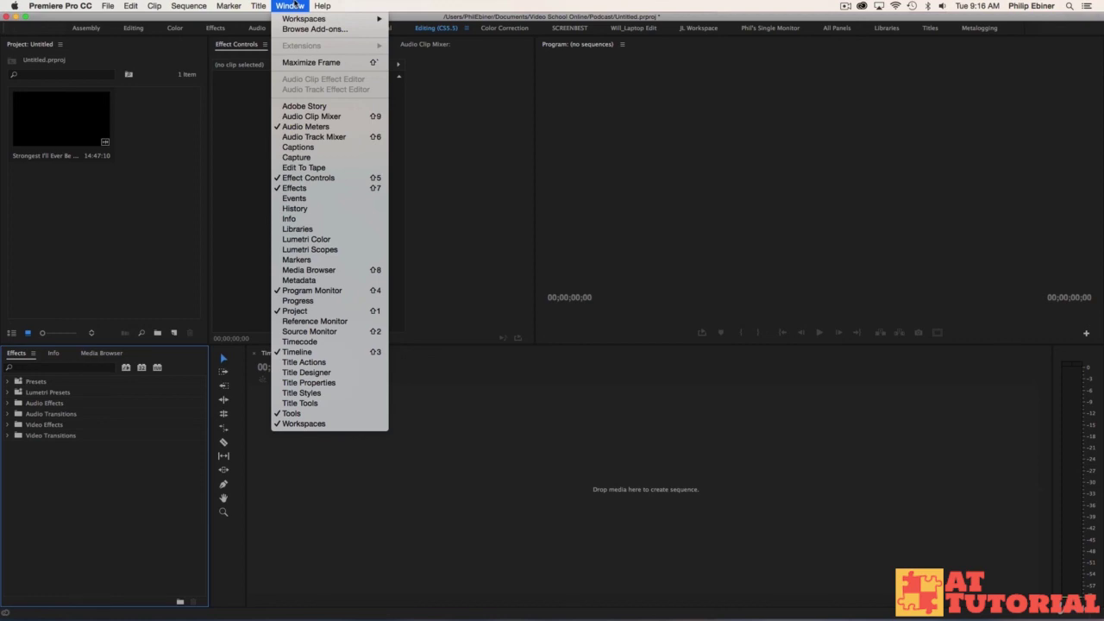
Step: Load the Single Monitor workspace, then switch to the personal saved workspace
{"action": "mouse_move", "coordinate": [289, 19]}
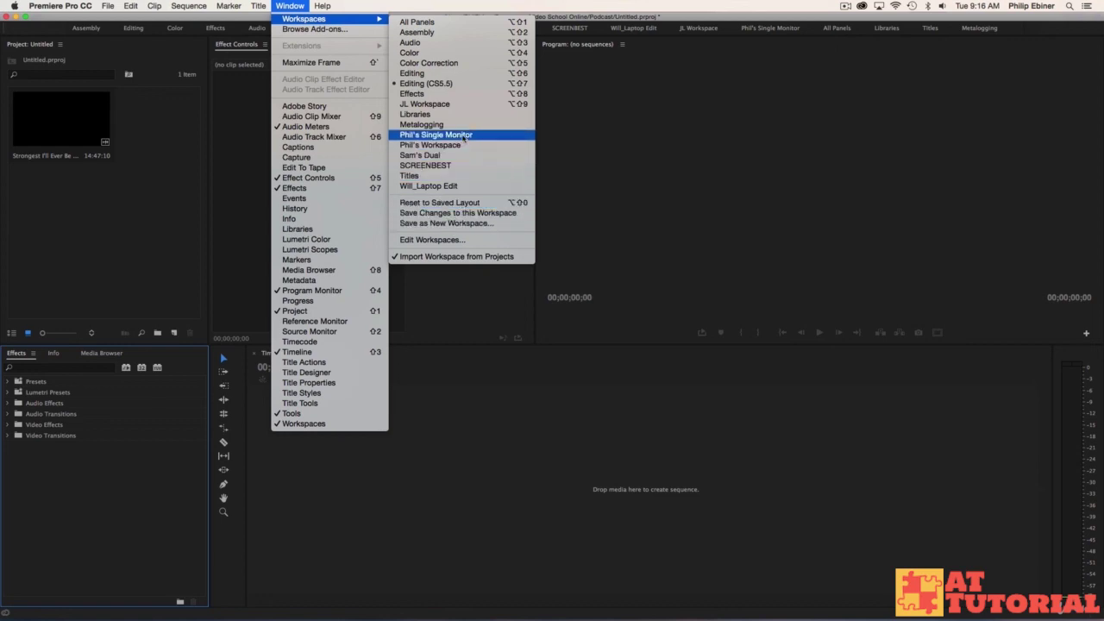
{"action": "left_click", "coordinate": [466, 136]}
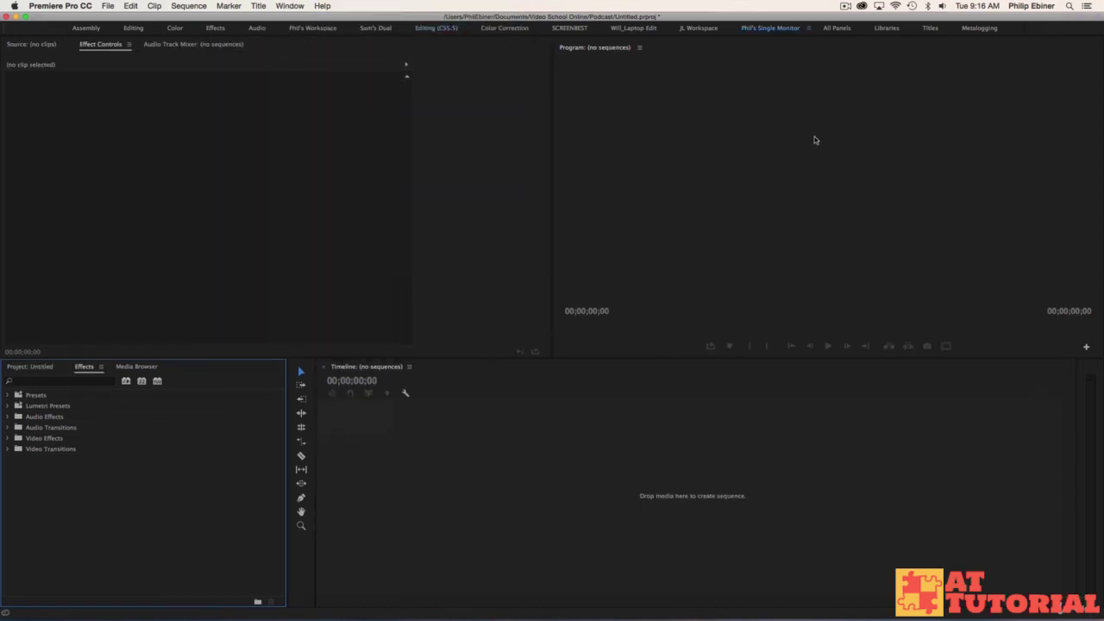
{"action": "left_click", "coordinate": [291, 6]}
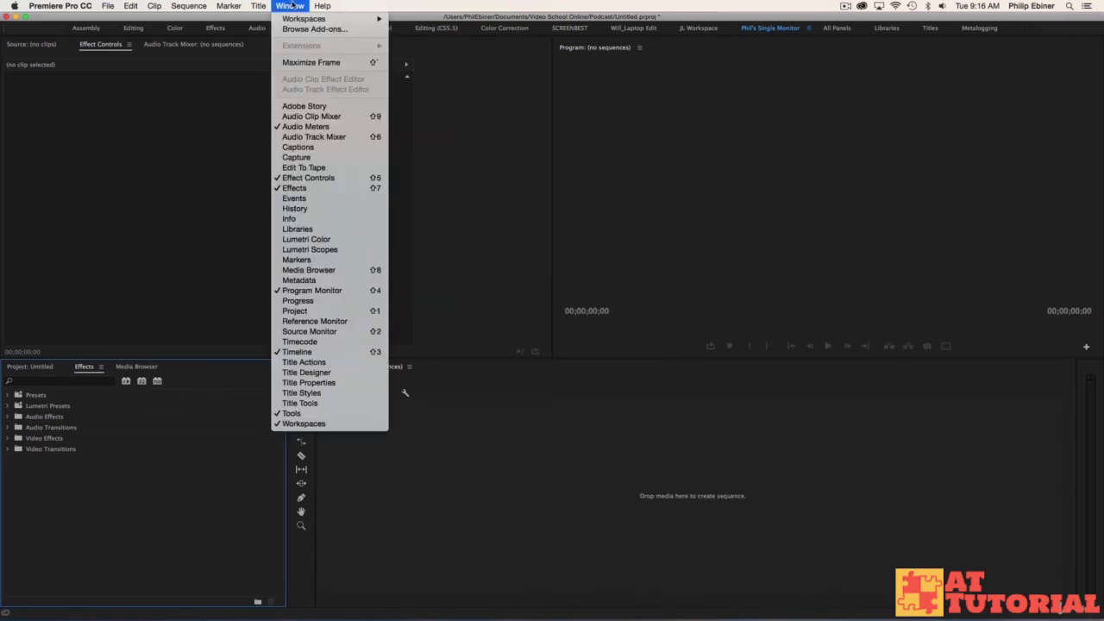
{"action": "mouse_move", "coordinate": [317, 19]}
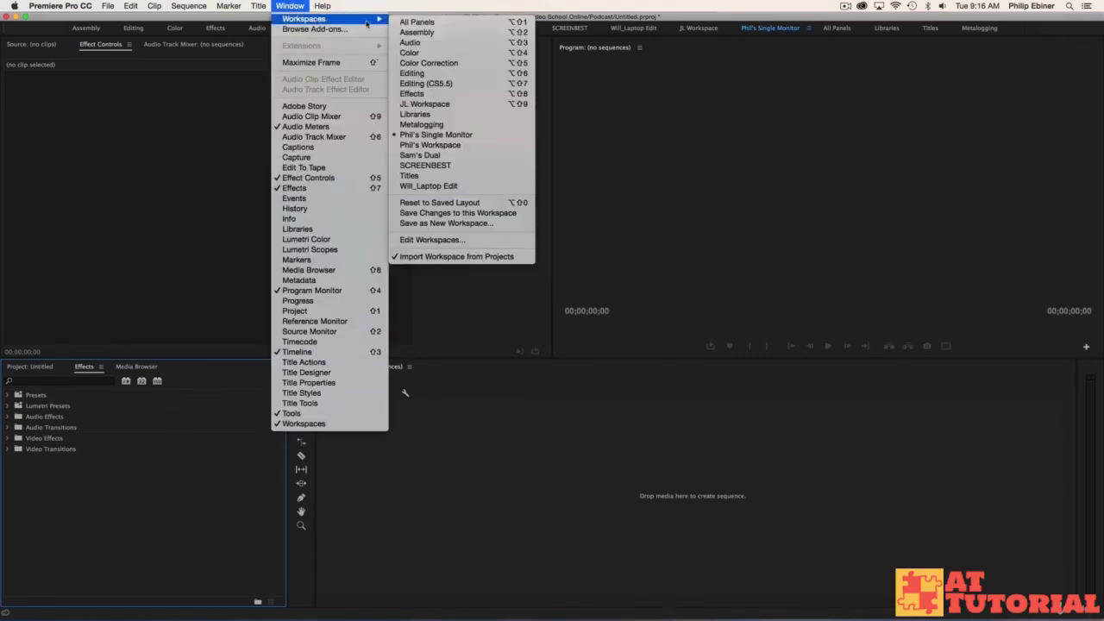
{"action": "left_click", "coordinate": [458, 147]}
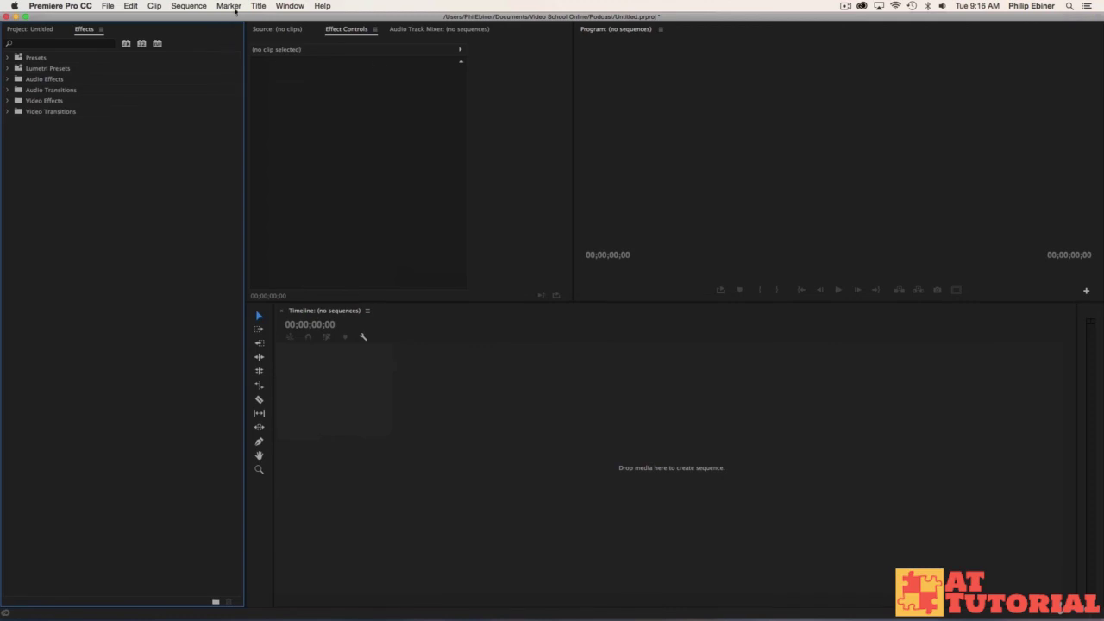
Step: Load the Dual workspace, which groups Source, Audio Track Mixer and Effect Controls
{"action": "left_click", "coordinate": [269, 5]}
{"action": "mouse_move", "coordinate": [294, 7]}
{"action": "mouse_move", "coordinate": [337, 21]}
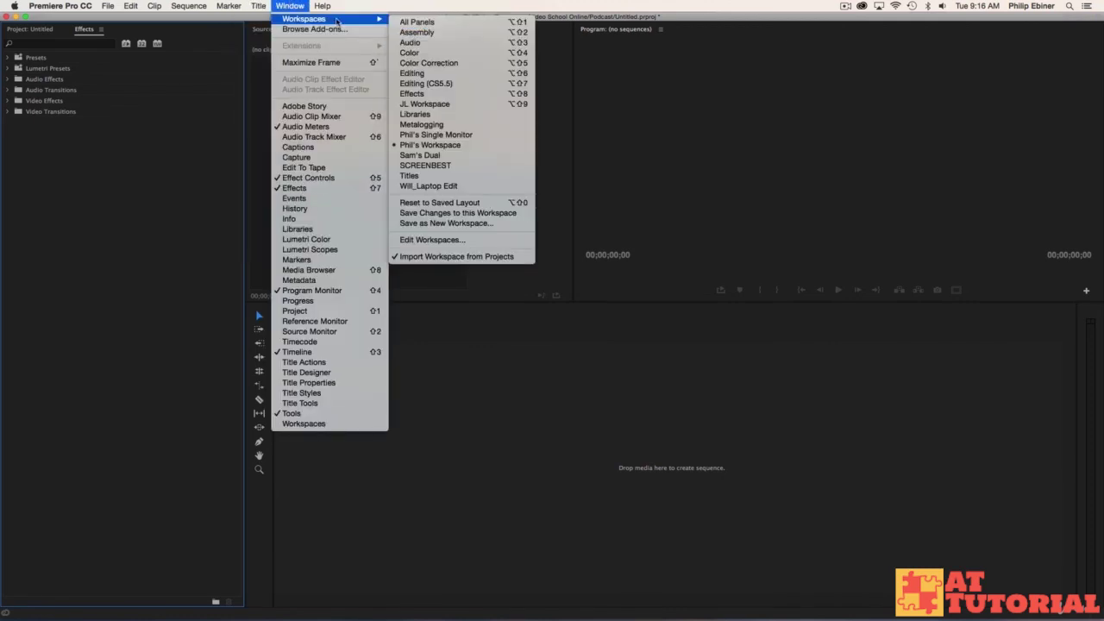
{"action": "left_click", "coordinate": [444, 157]}
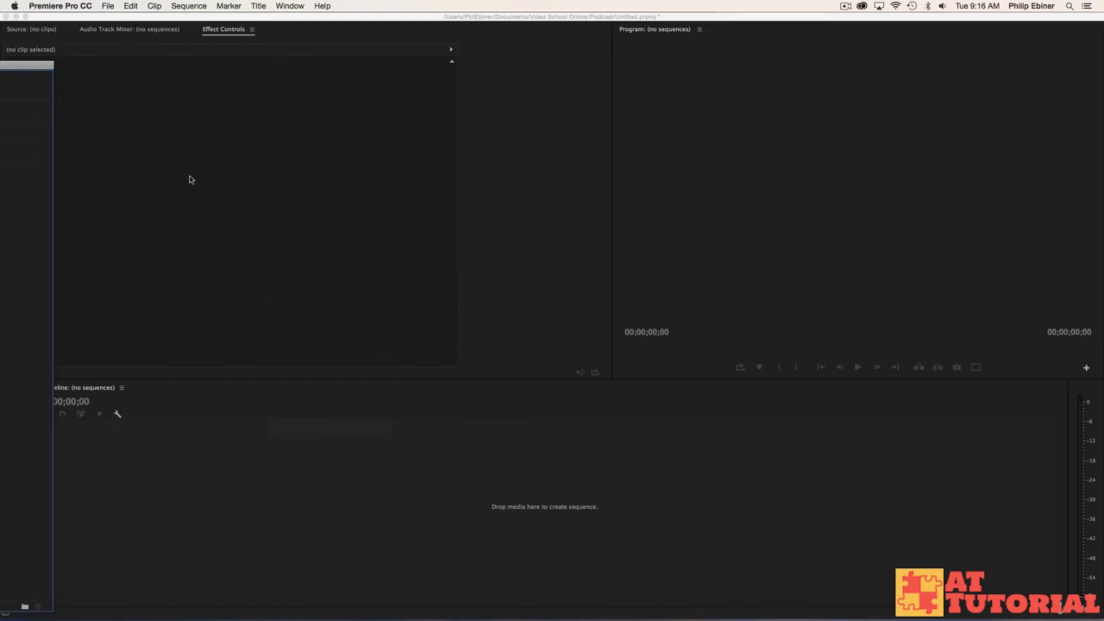